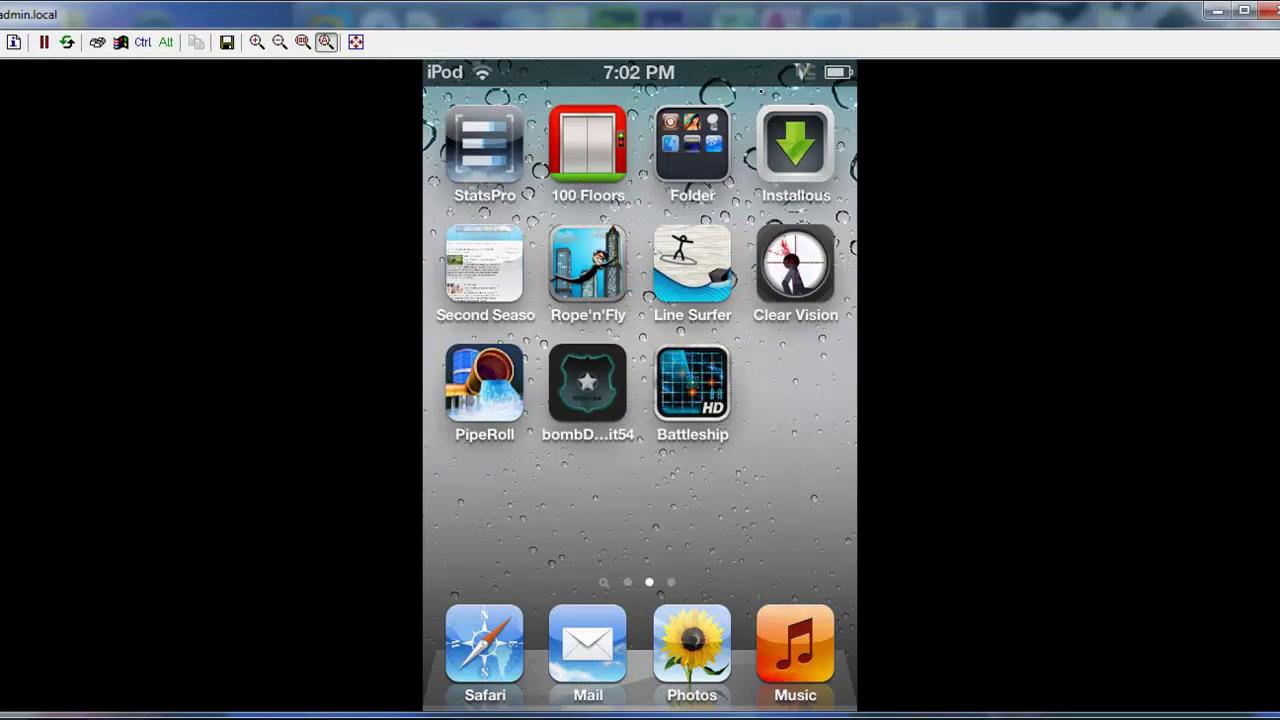
# - Open Cydia from the home-screen folder and show its list of sources
pyautogui.click(692, 143)
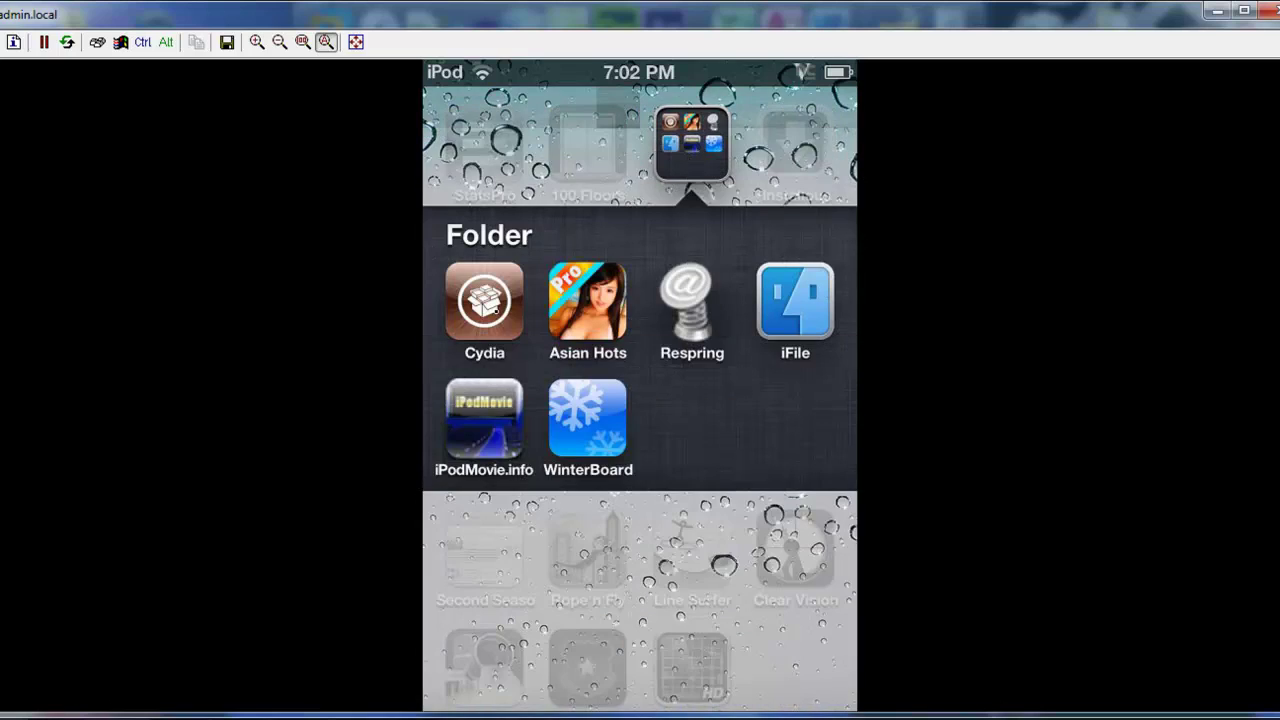
pyautogui.click(513, 274)
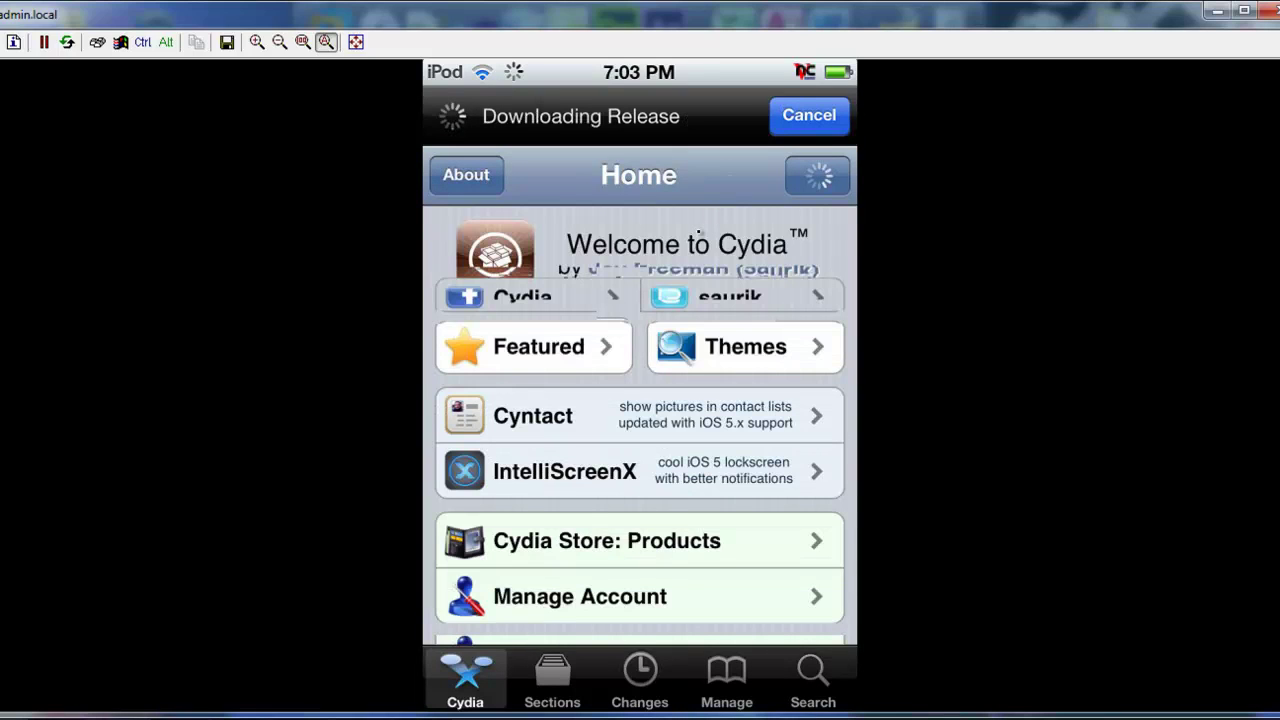
pyautogui.click(728, 671)
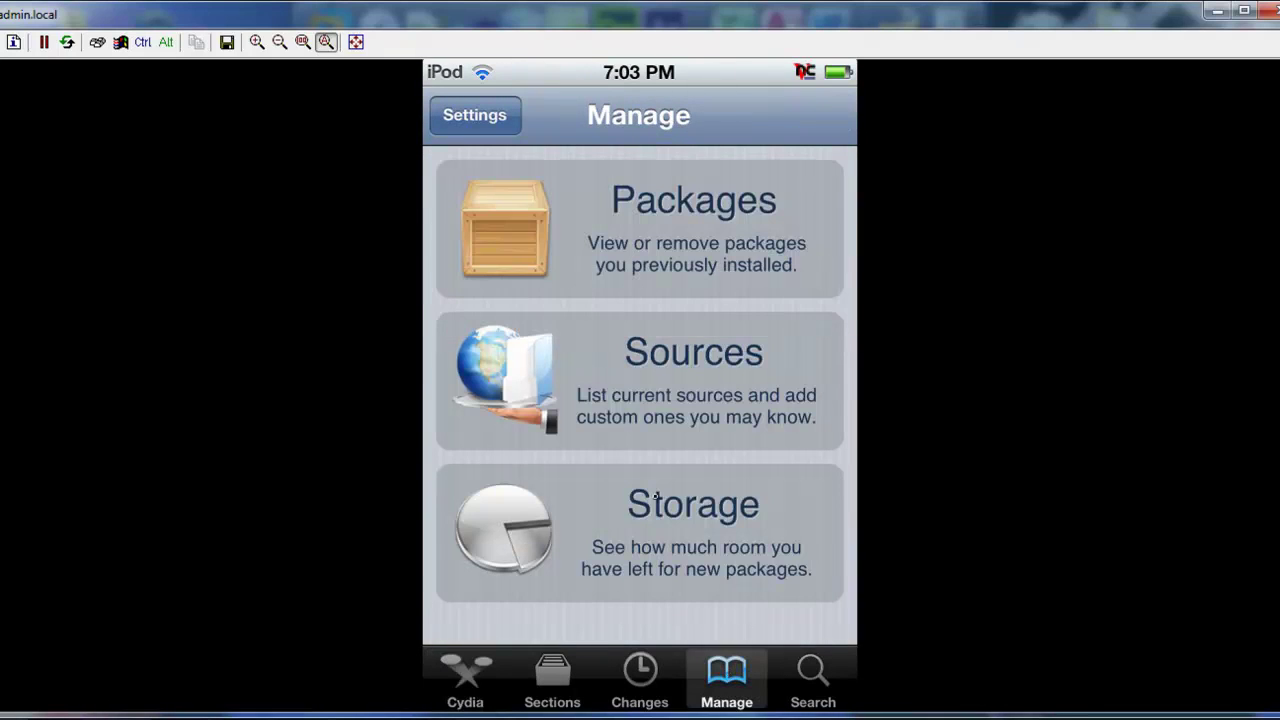
pyautogui.click(605, 383)
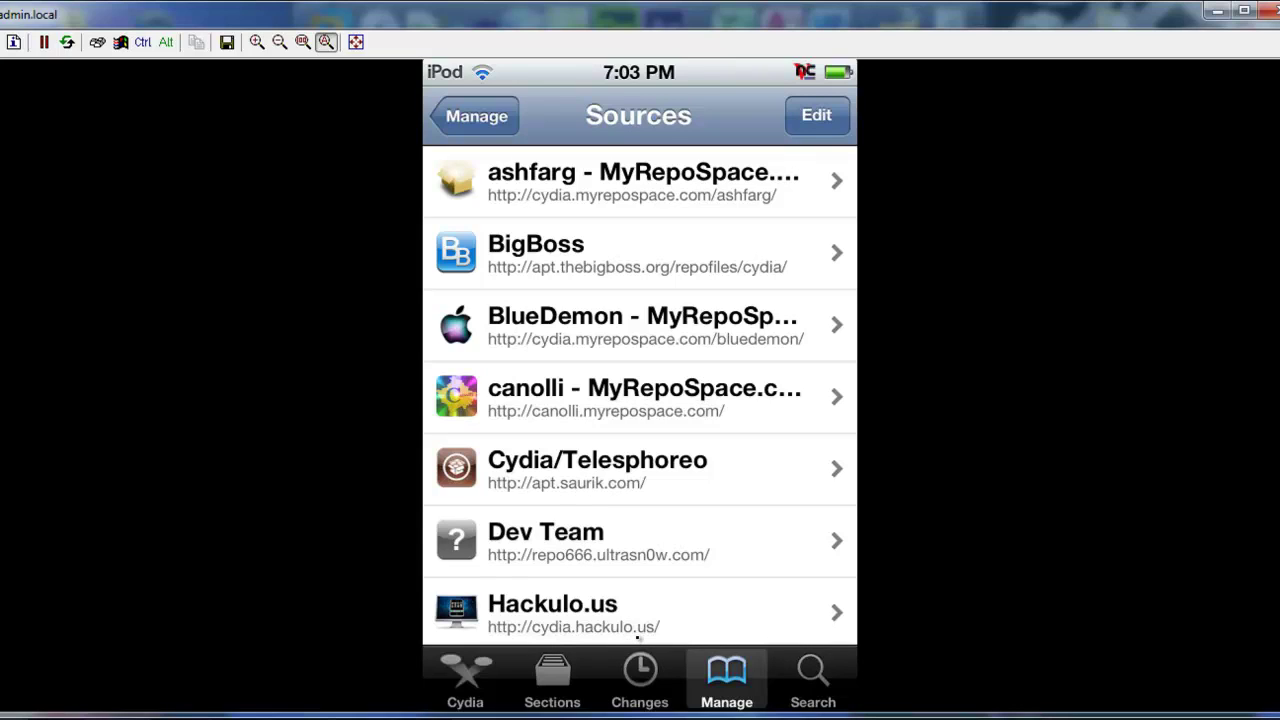
# - View the Installous 4 package details in the Hackulo.us source, and return to the home screen with the folder closed
pyautogui.moveTo(636, 636); pyautogui.dragTo(634, 516)
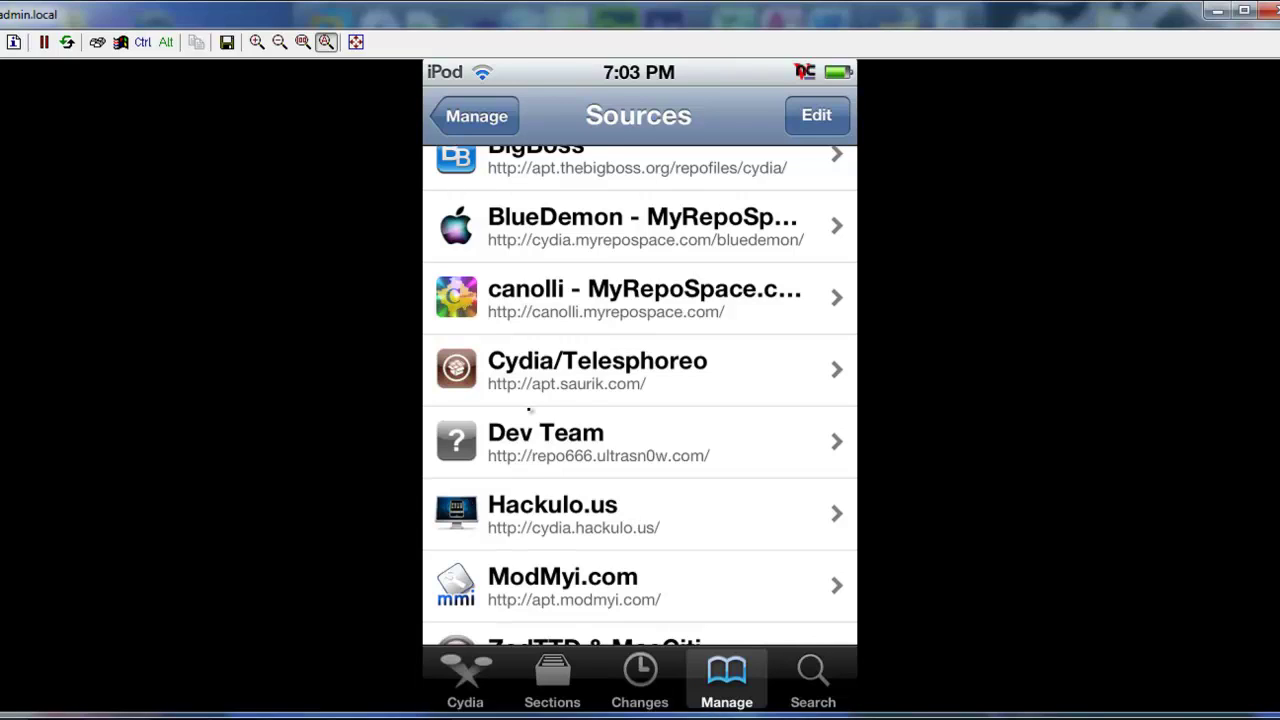
pyautogui.click(534, 512)
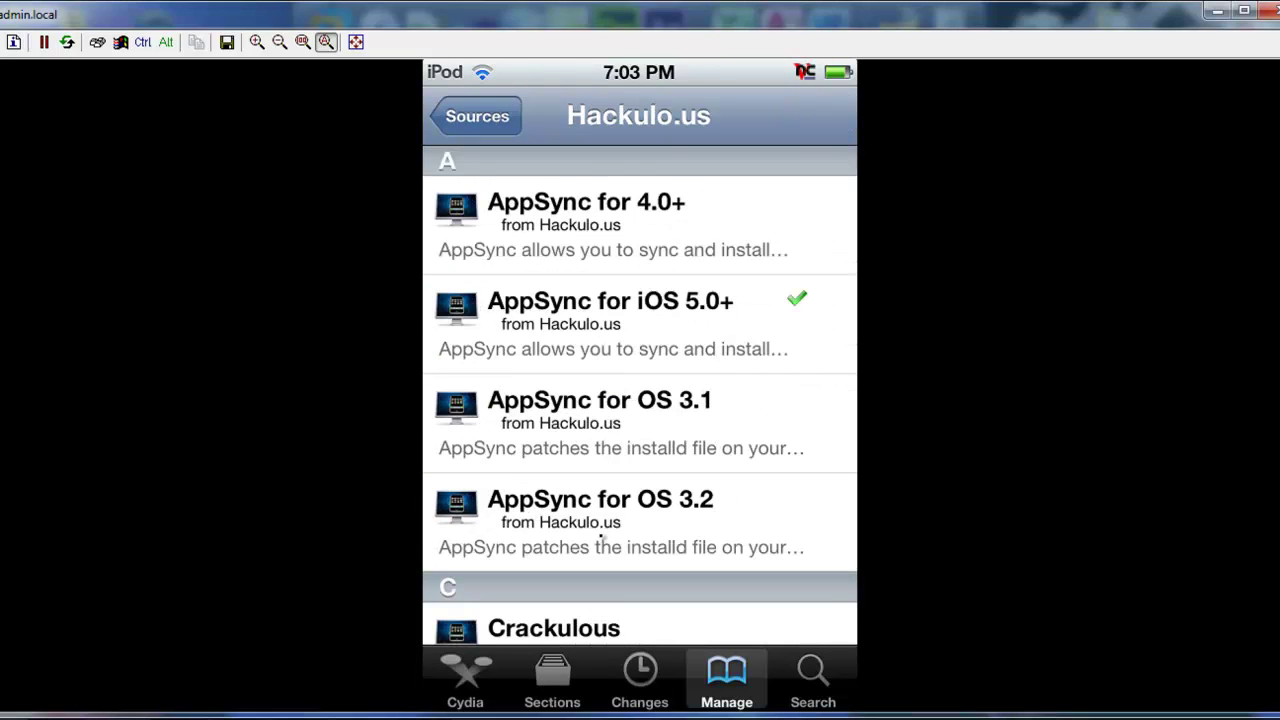
pyautogui.moveTo(602, 526); pyautogui.dragTo(609, 357)
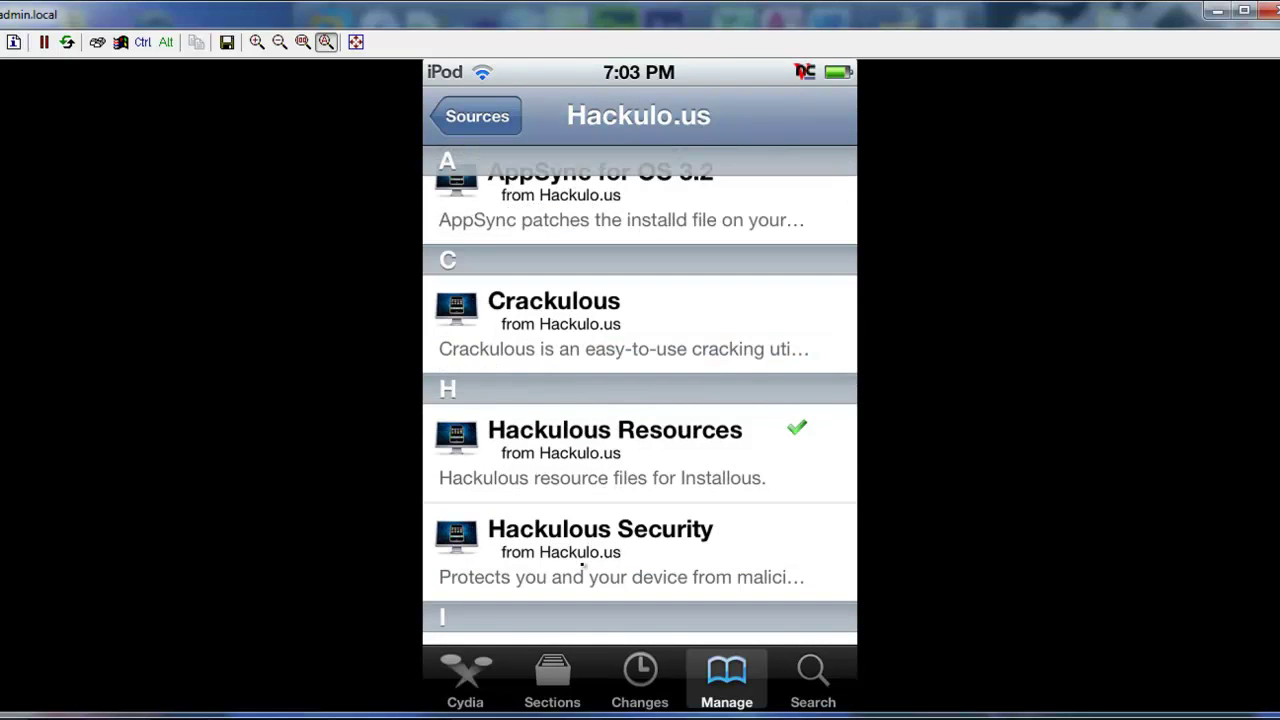
pyautogui.moveTo(584, 564); pyautogui.dragTo(587, 405)
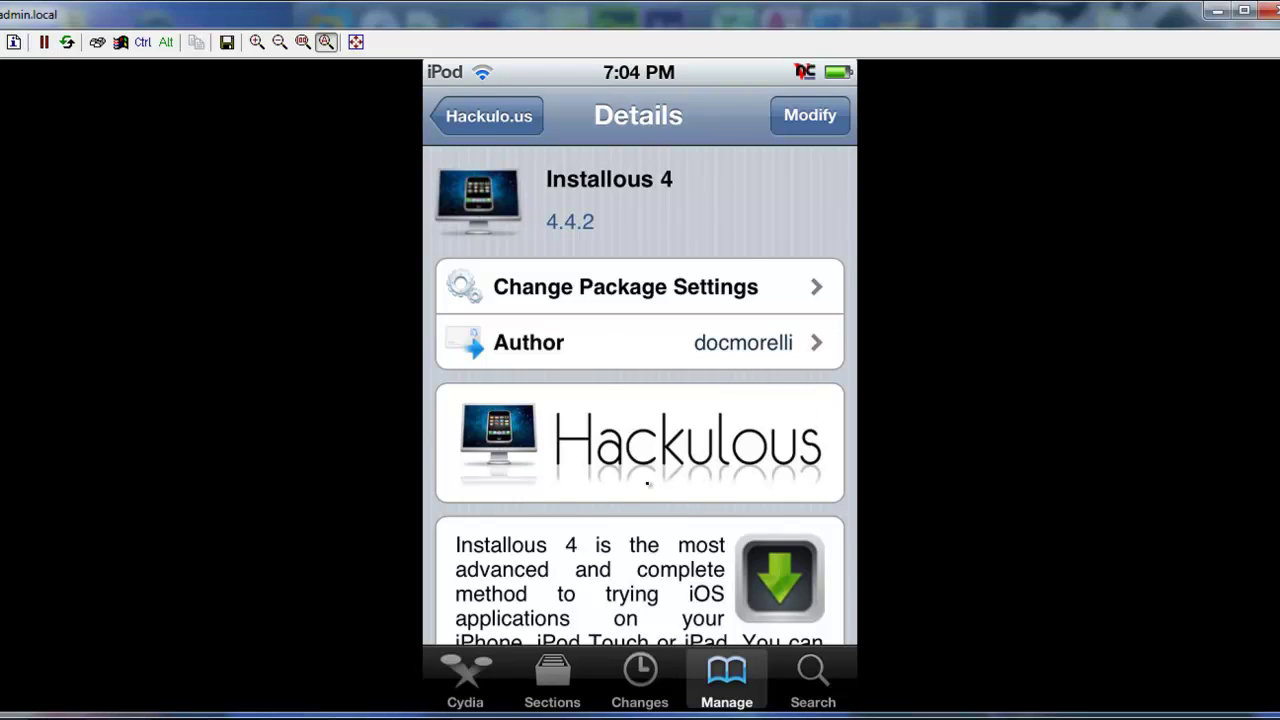
pyautogui.rightClick(648, 484)
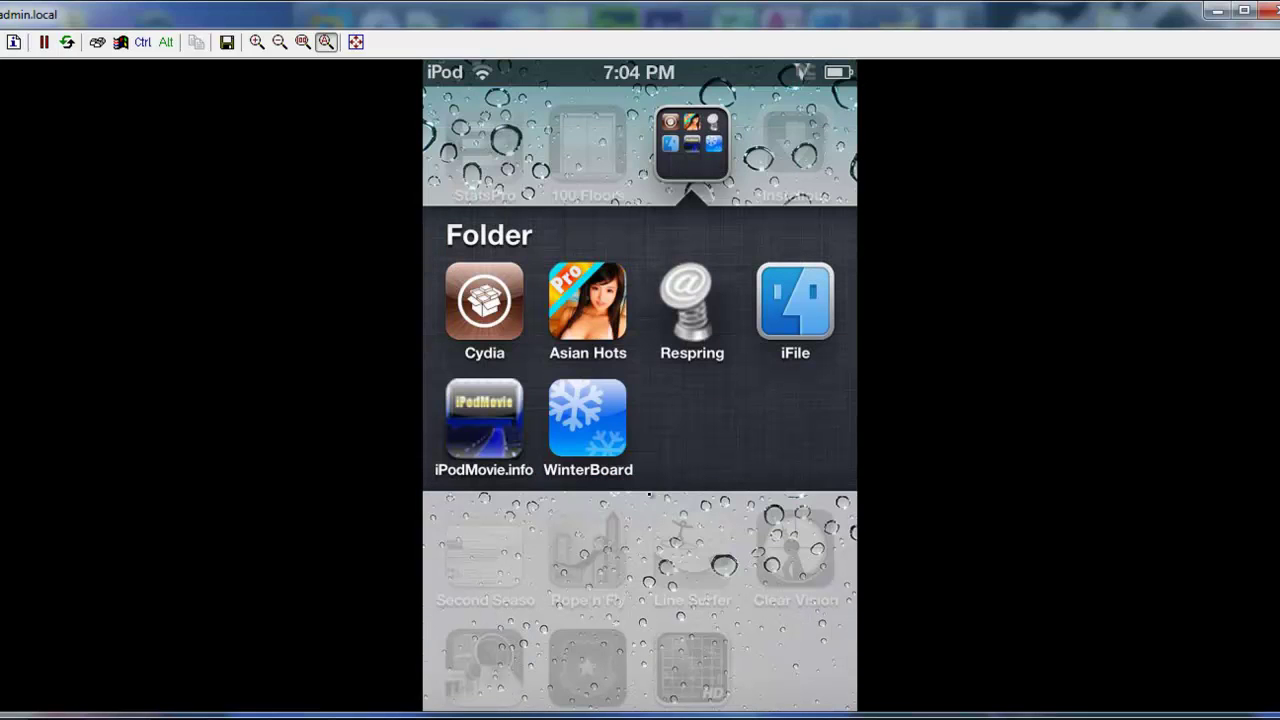
pyautogui.click(656, 503)
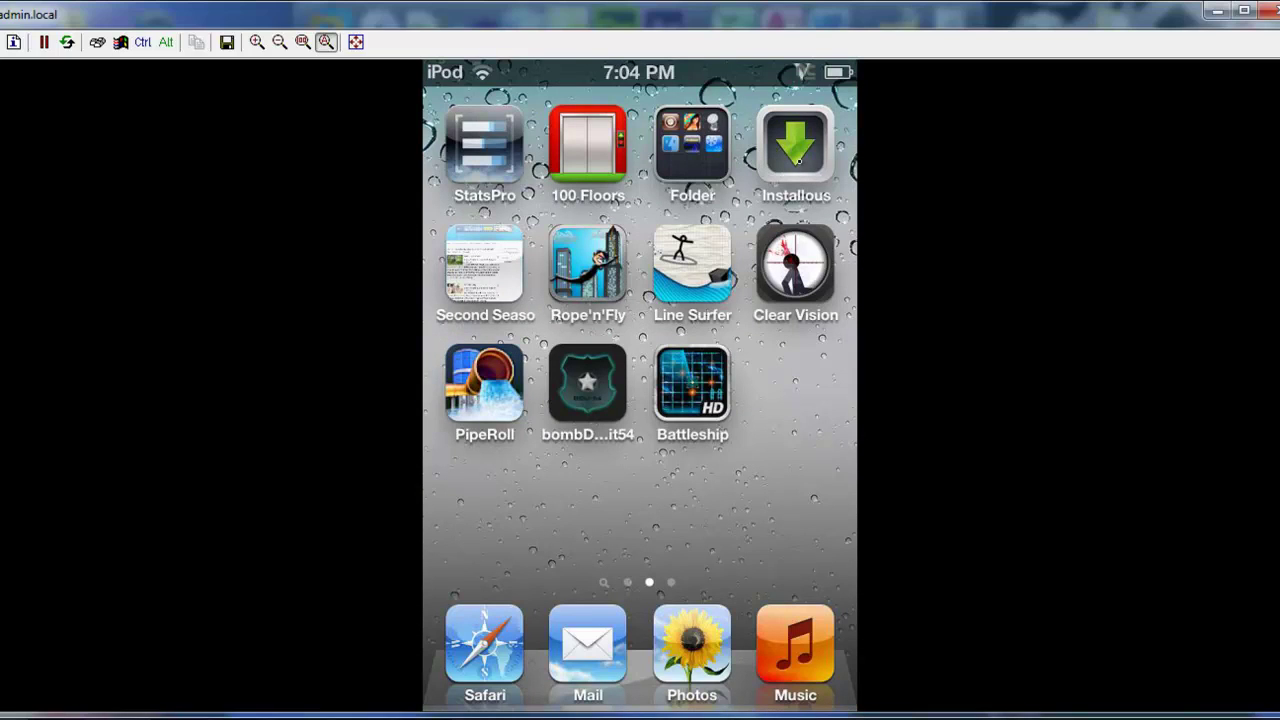
# - Launch Installous and open the Games category
pyautogui.click(799, 157)
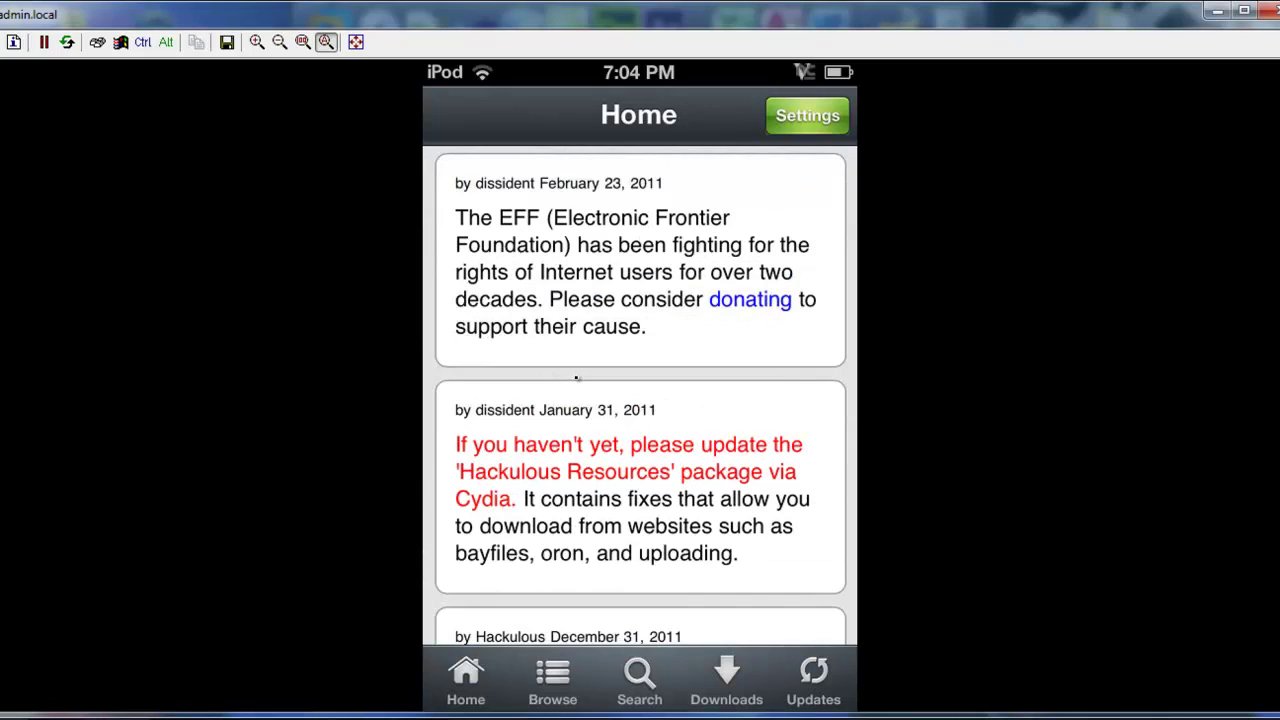
pyautogui.click(553, 680)
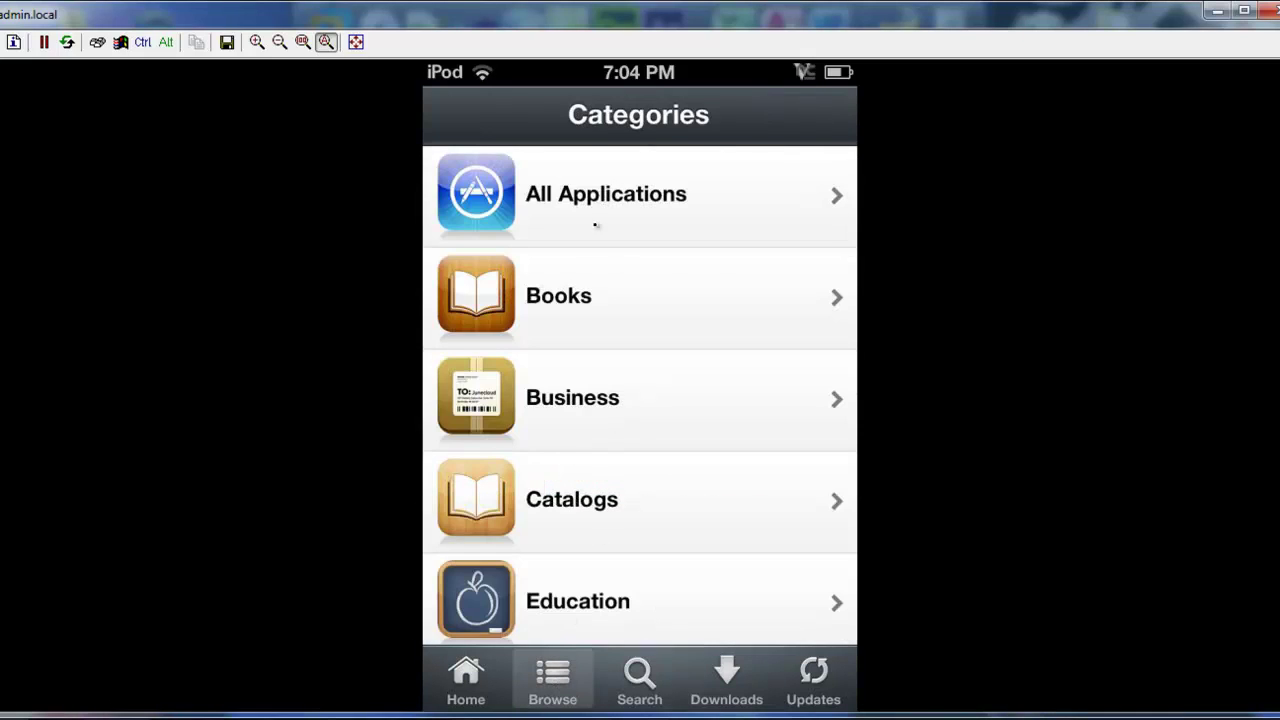
pyautogui.moveTo(572, 520); pyautogui.dragTo(600, 378)
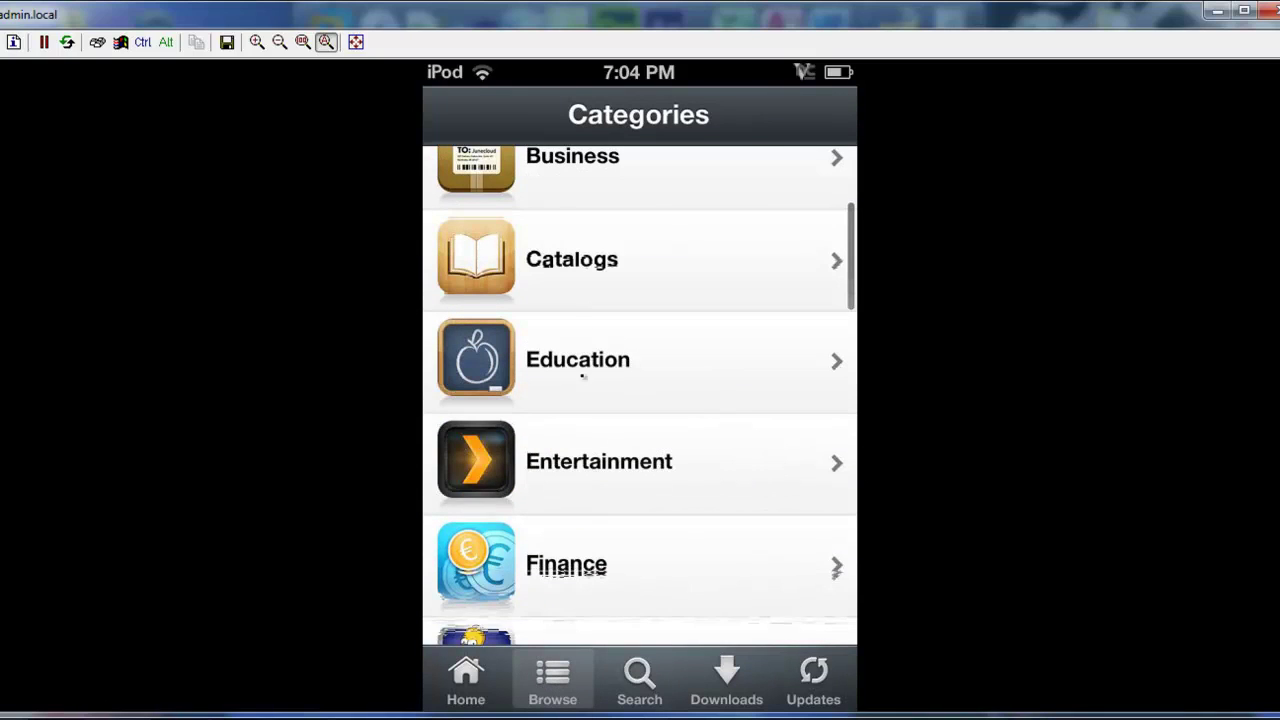
pyautogui.moveTo(576, 550); pyautogui.dragTo(594, 335)
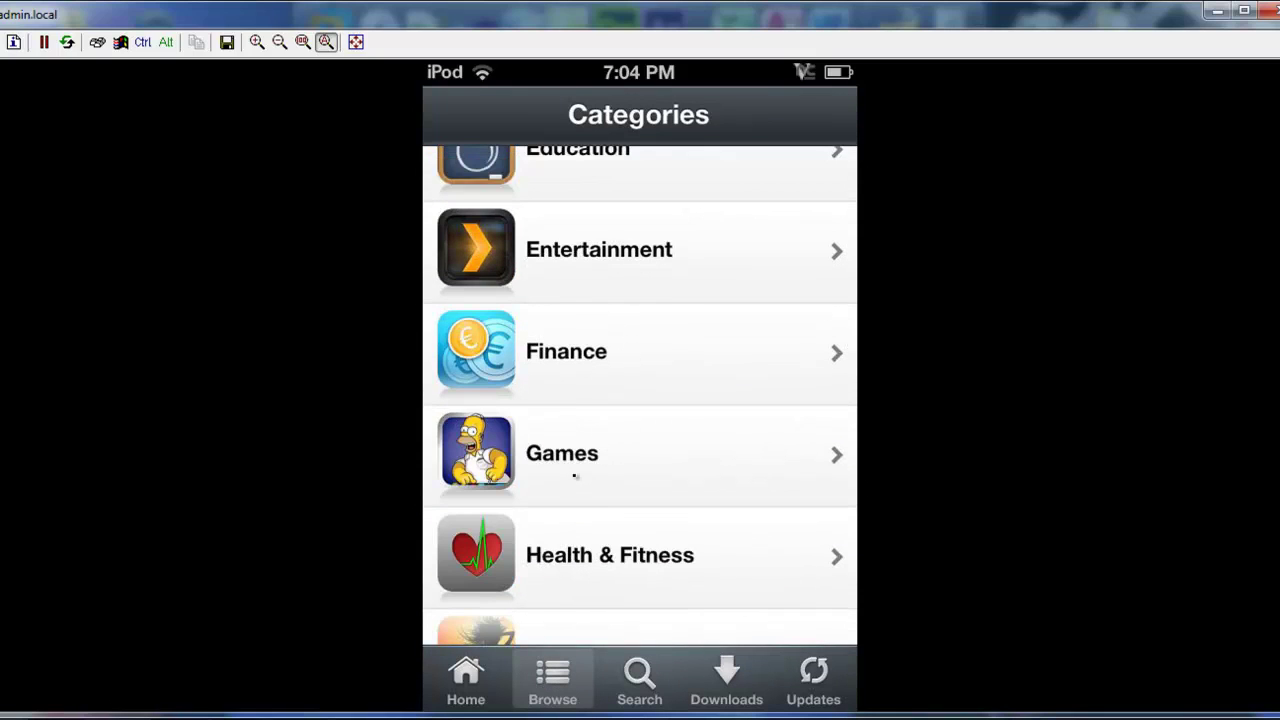
pyautogui.click(576, 466)
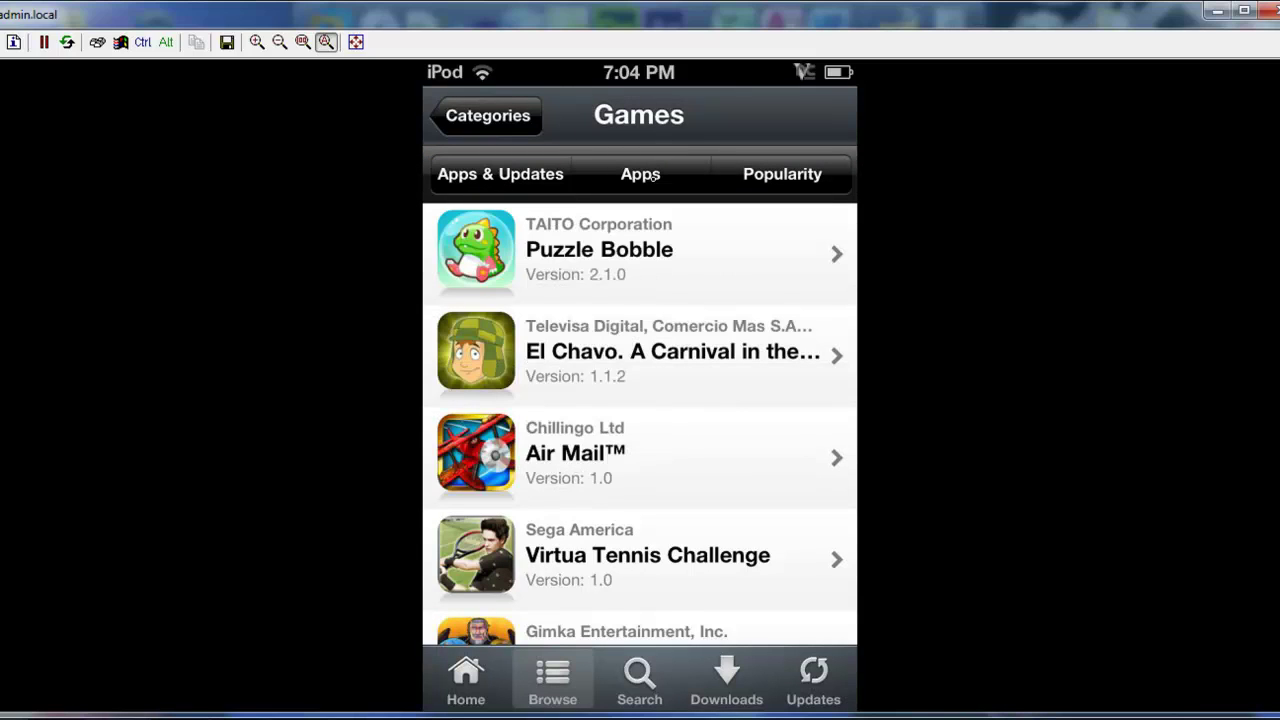
# - Browse the games list and open the Zombie Road Rage page
pyautogui.scroll(-2, 640, 208)
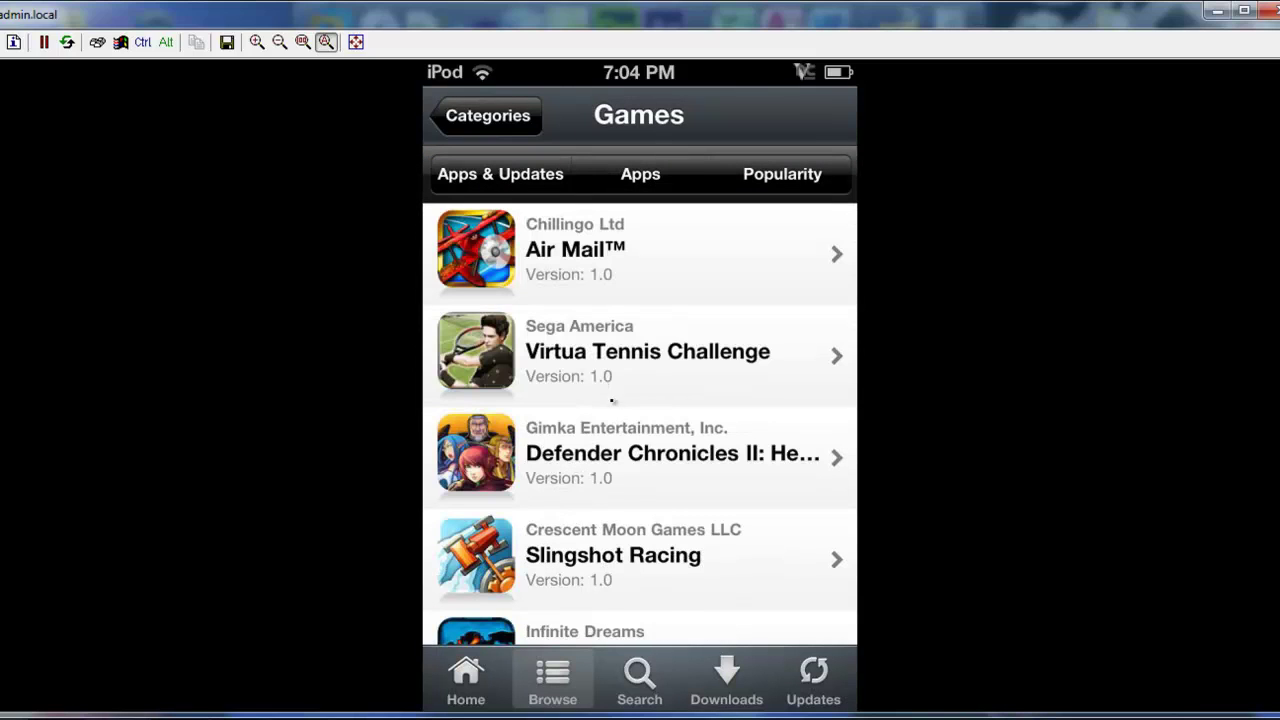
pyautogui.moveTo(593, 589); pyautogui.dragTo(605, 365)
pyautogui.moveTo(631, 412); pyautogui.dragTo(634, 279)
pyautogui.scroll(-3, 634, 279)
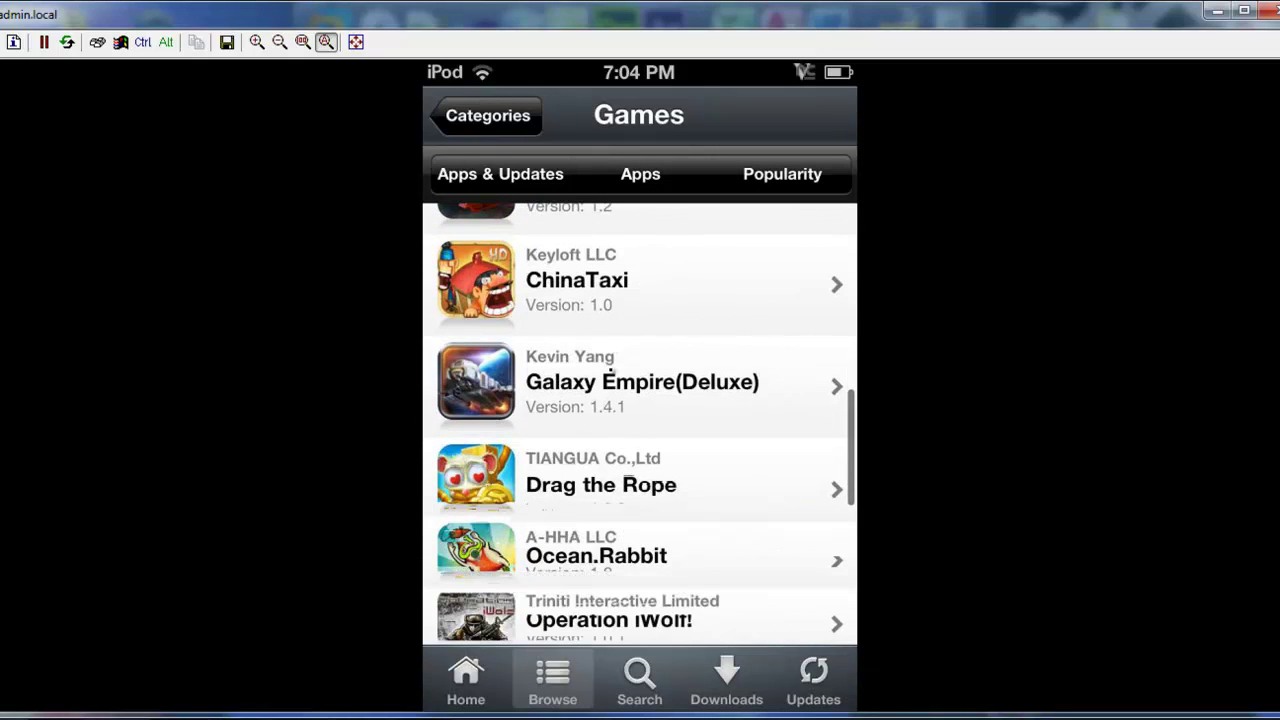
pyautogui.scroll(-4, 607, 370)
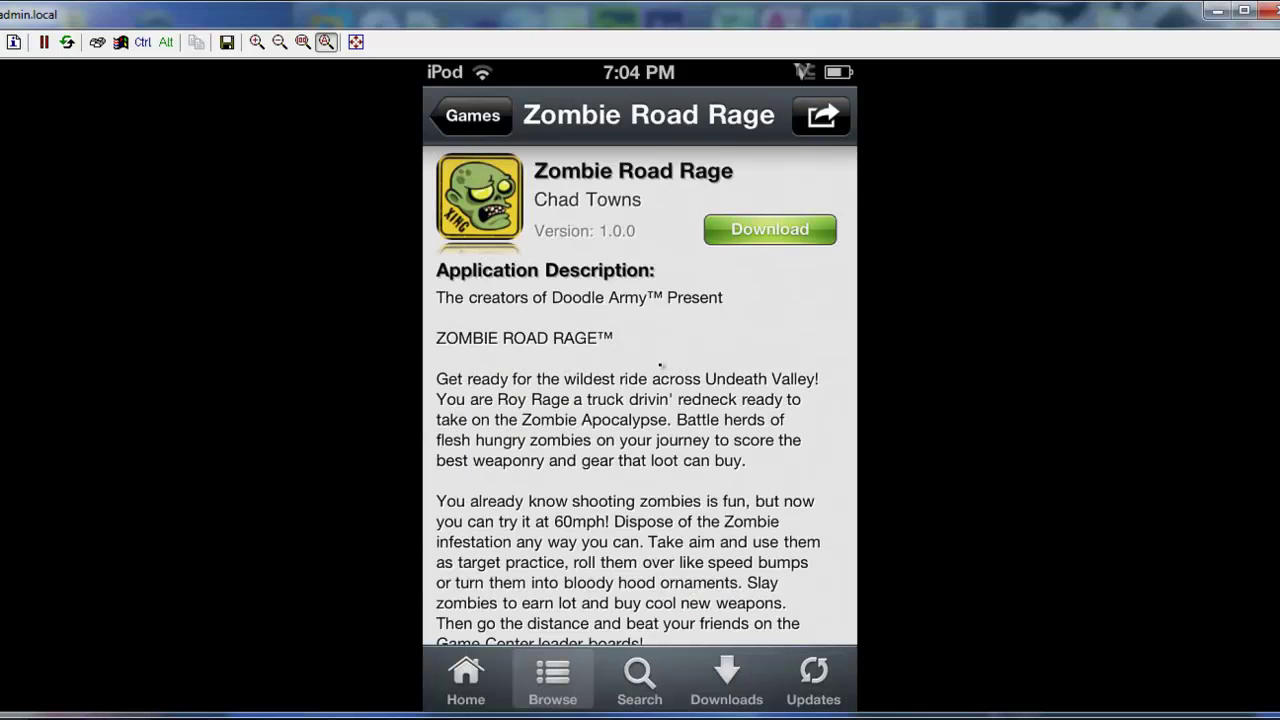
# - Choose the slingfile.com link for version 1.0.0 as the download source of Zombie Road Rage
pyautogui.click(764, 229)
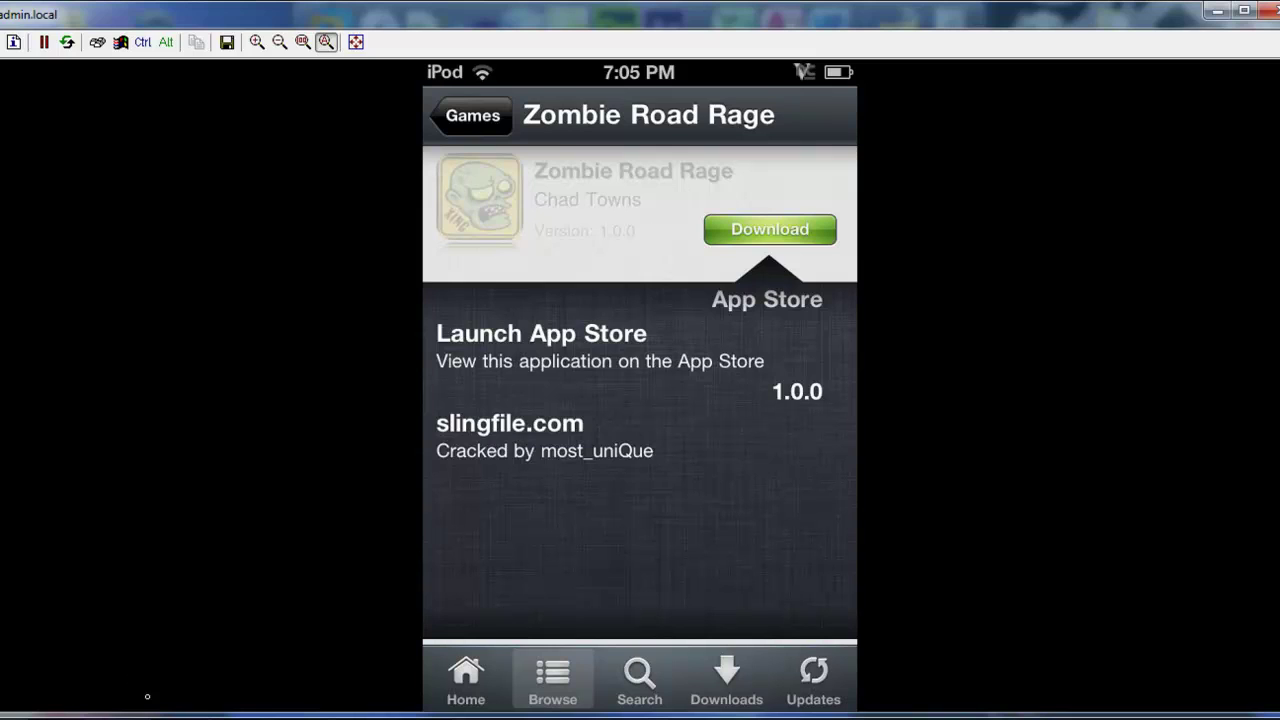
pyautogui.hotkey('alt', 'Tab')
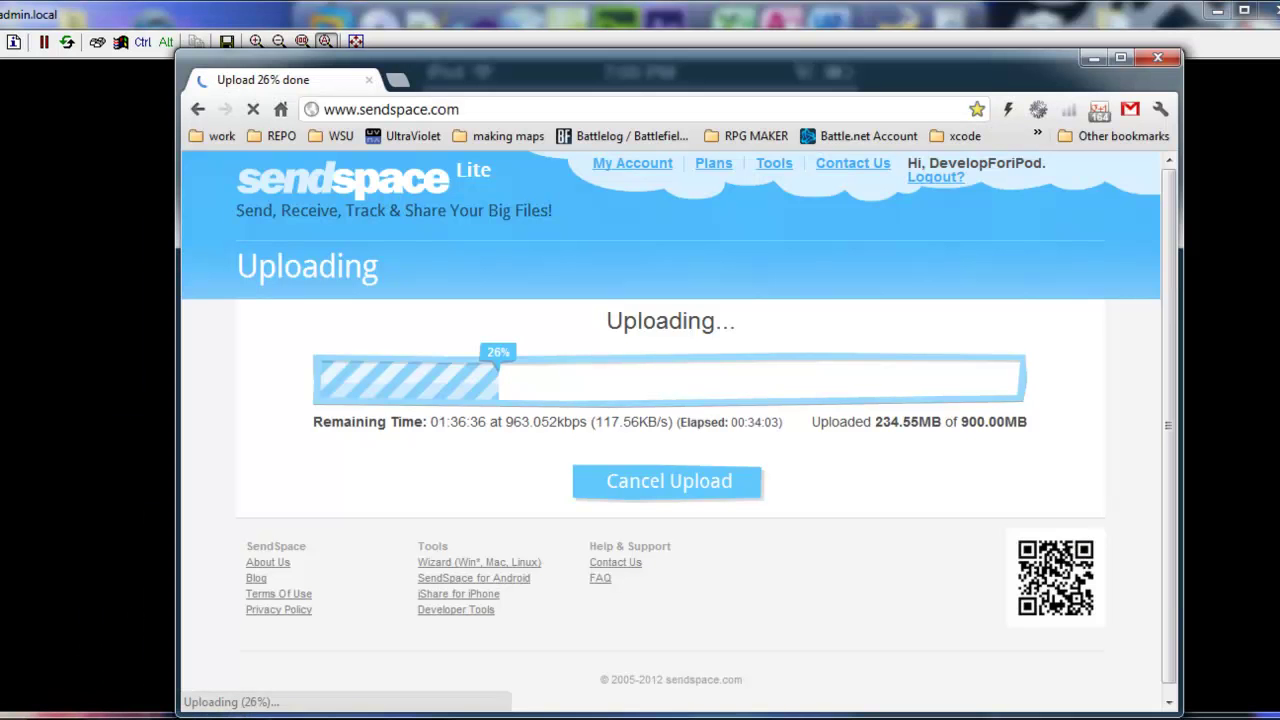
pyautogui.hotkey('alt', 'Tab')
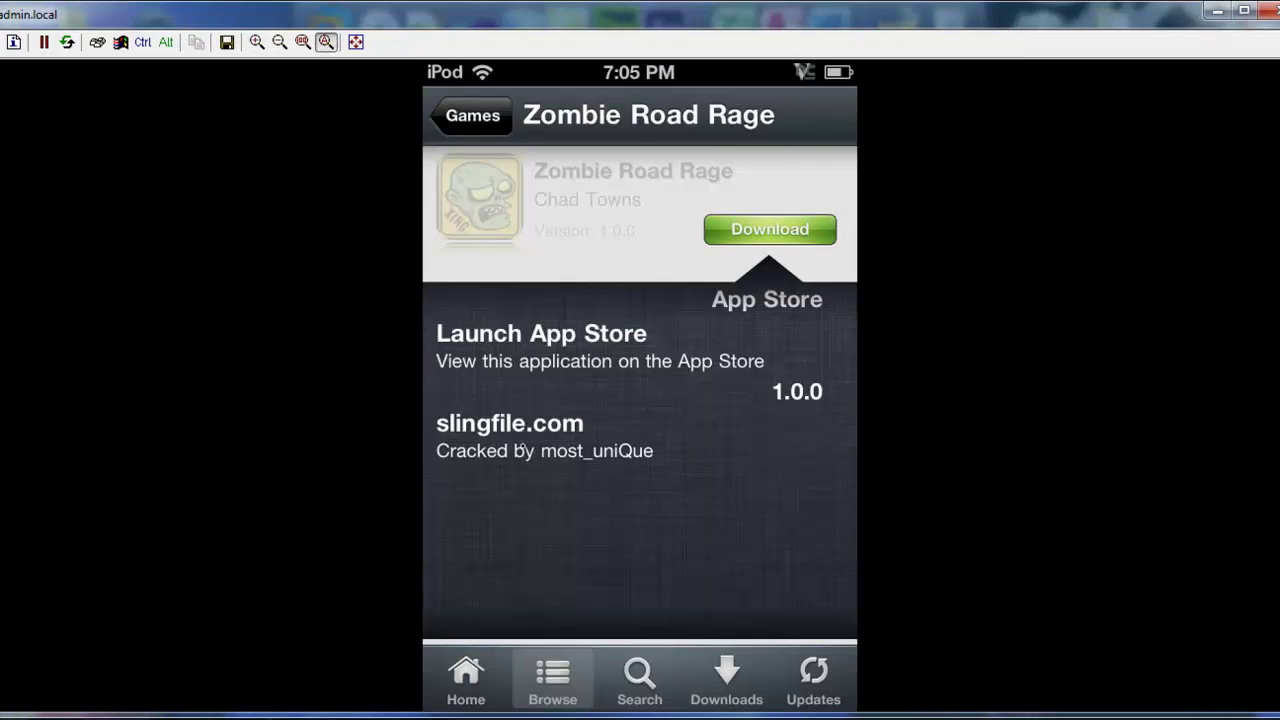
pyautogui.click(523, 447)
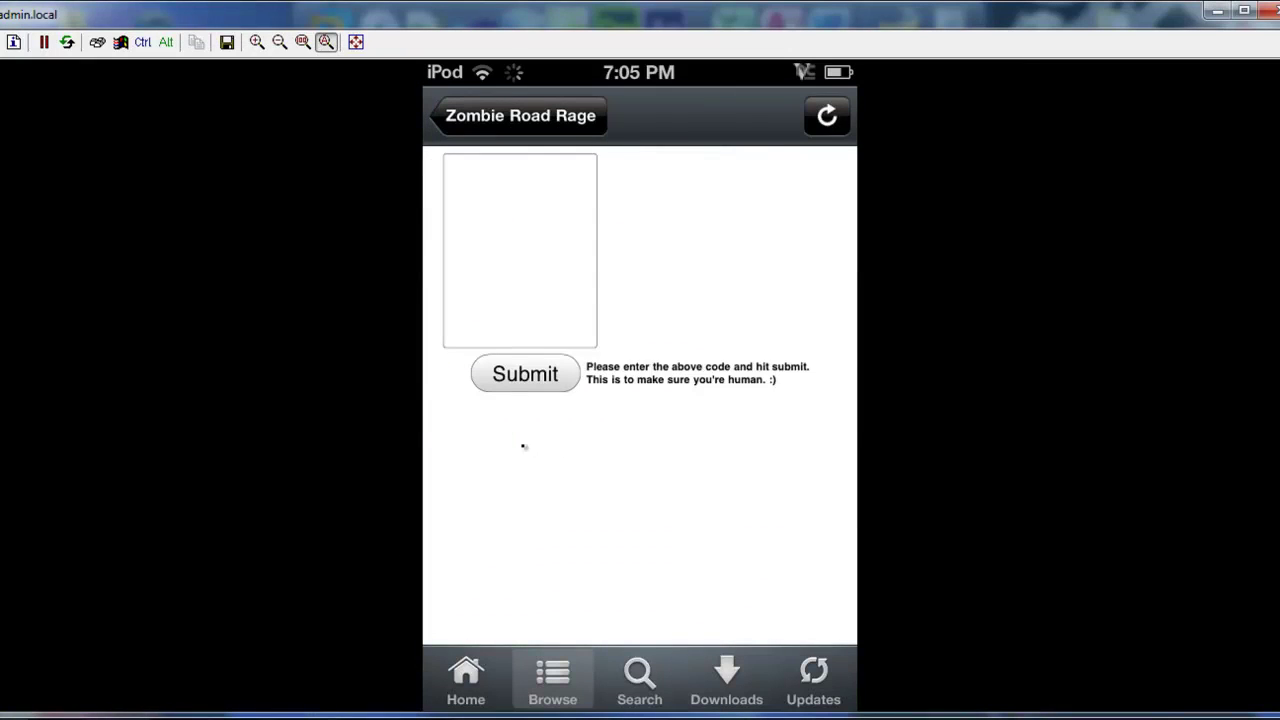
# - Enter the captcha code shown on the download page and submit it
pyautogui.click(525, 246)
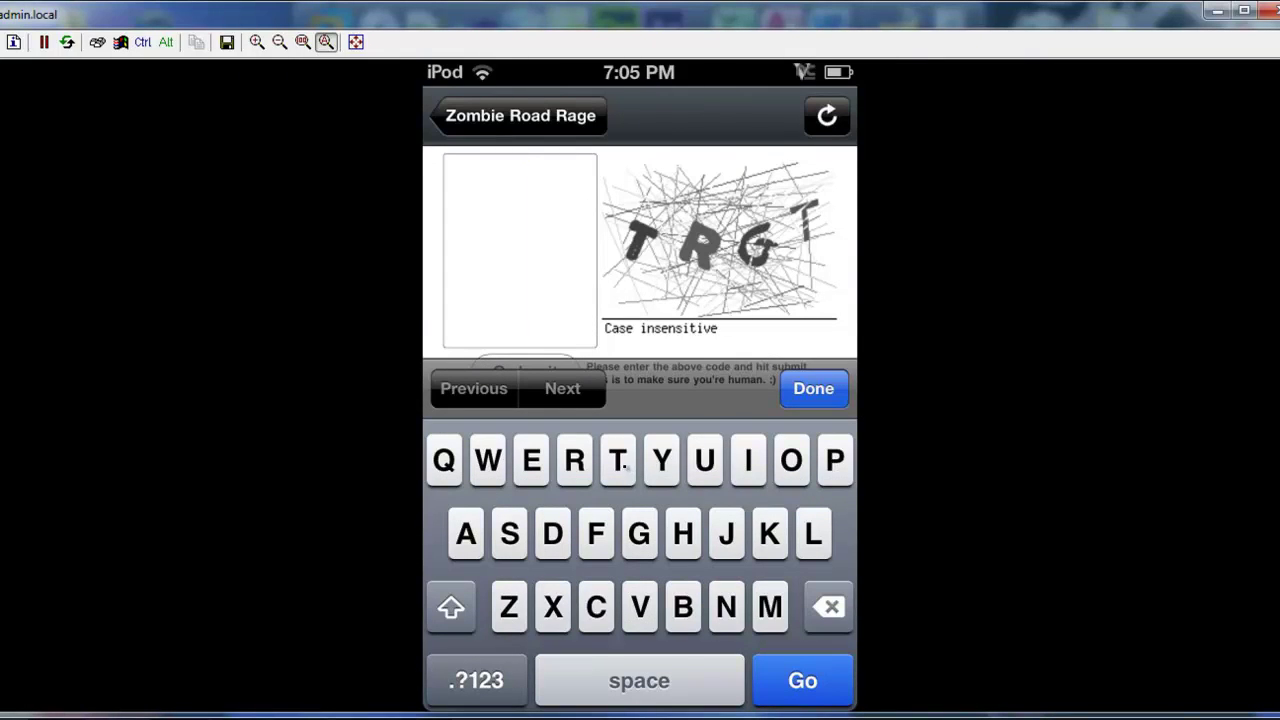
pyautogui.click(600, 470)
pyautogui.click(572, 462)
pyautogui.click(637, 538)
pyautogui.click(617, 458)
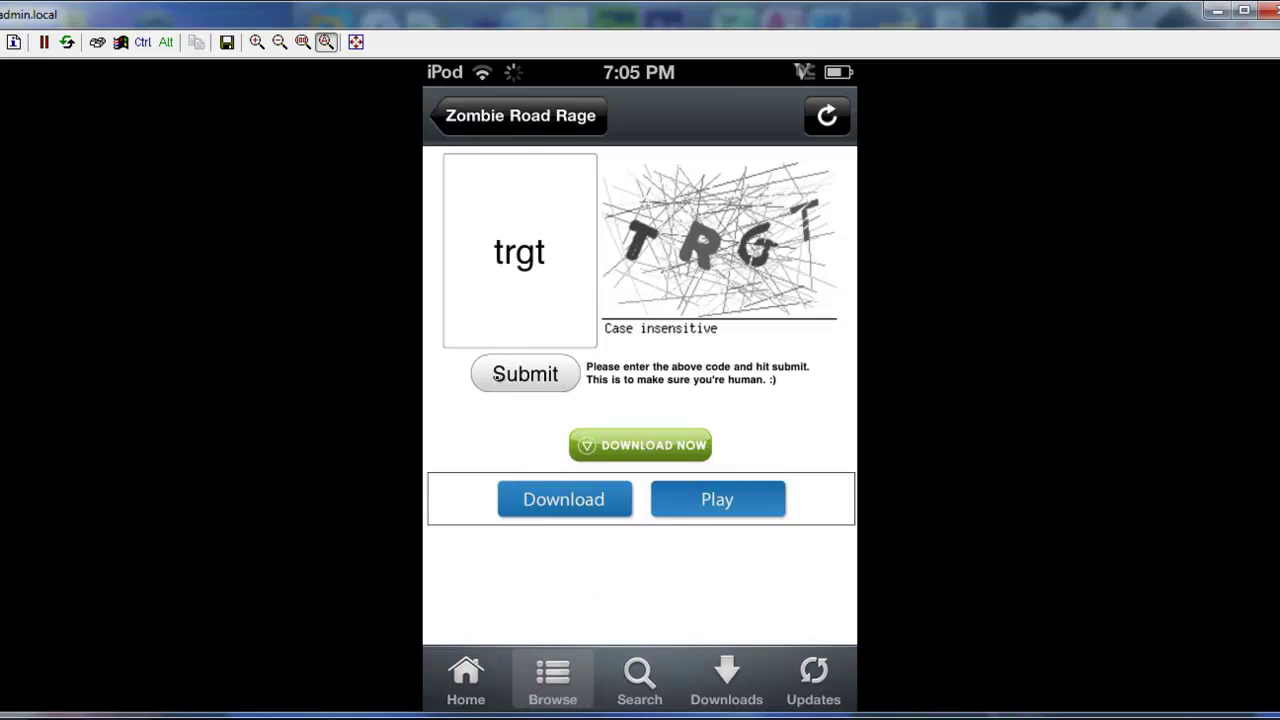
pyautogui.click(498, 379)
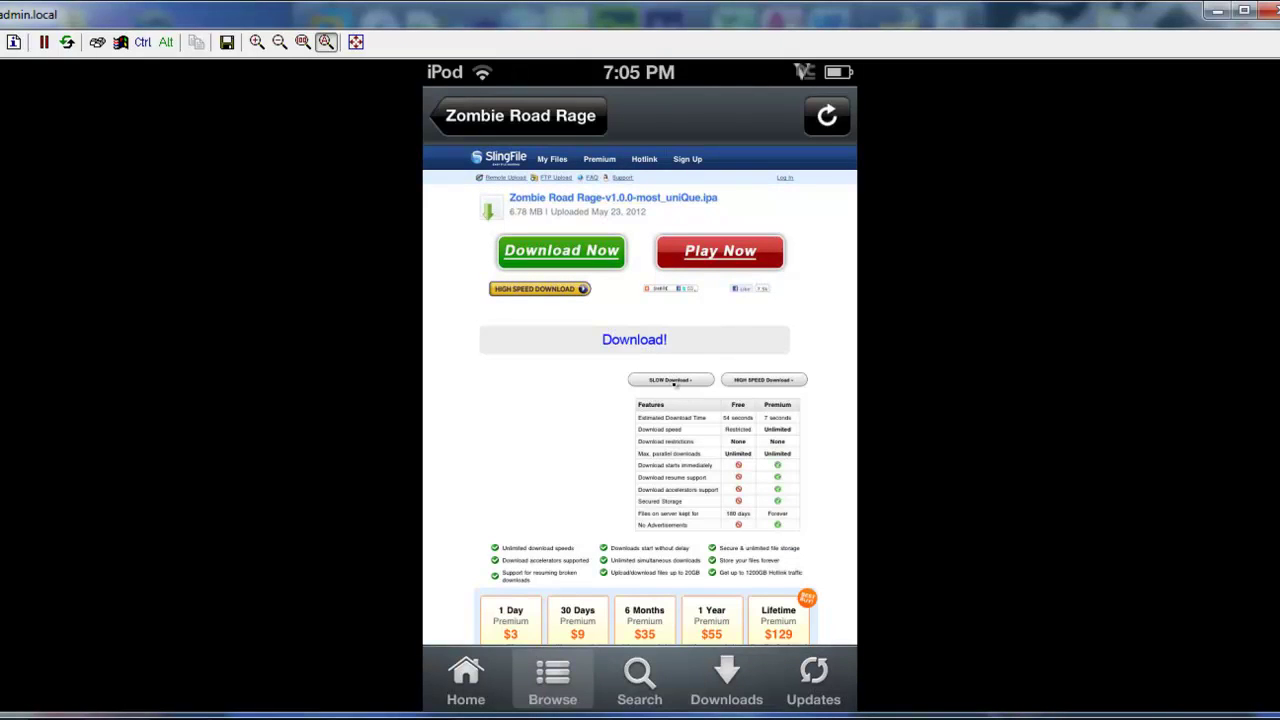
# - Start the slow download of Zombie Road Rage from SlingFile and show the download queue
pyautogui.click(672, 381)
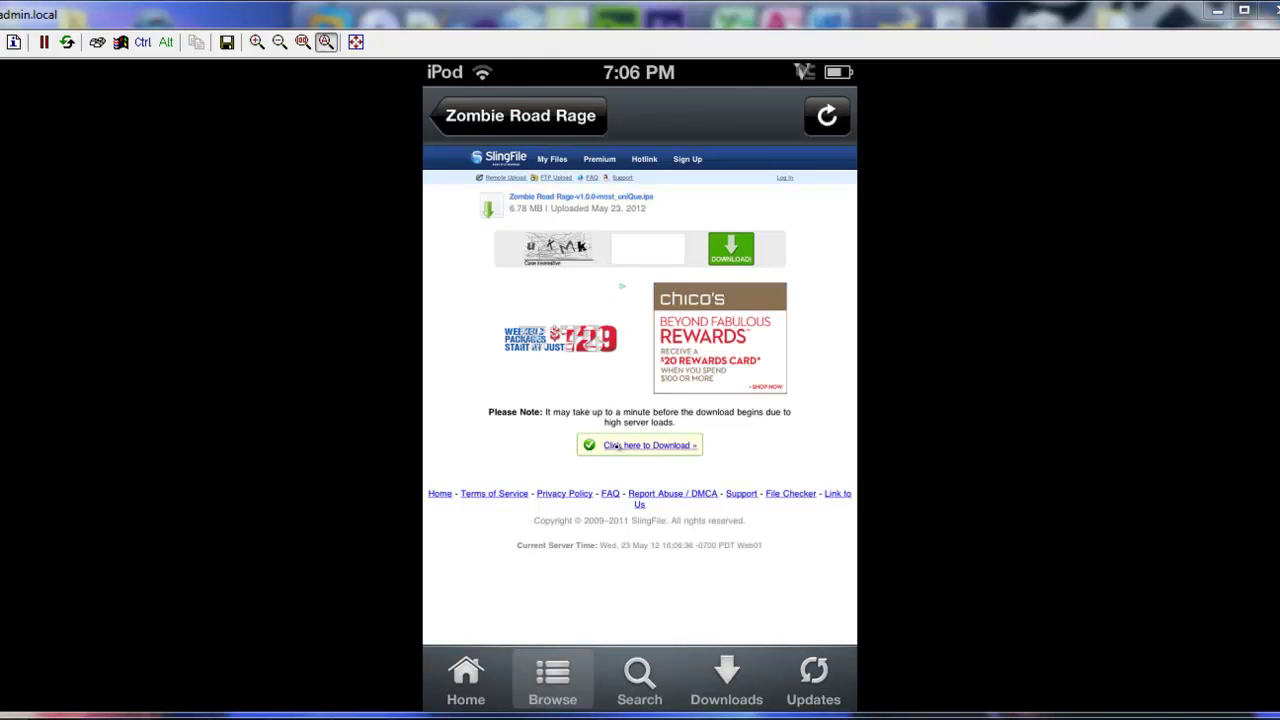
pyautogui.click(654, 445)
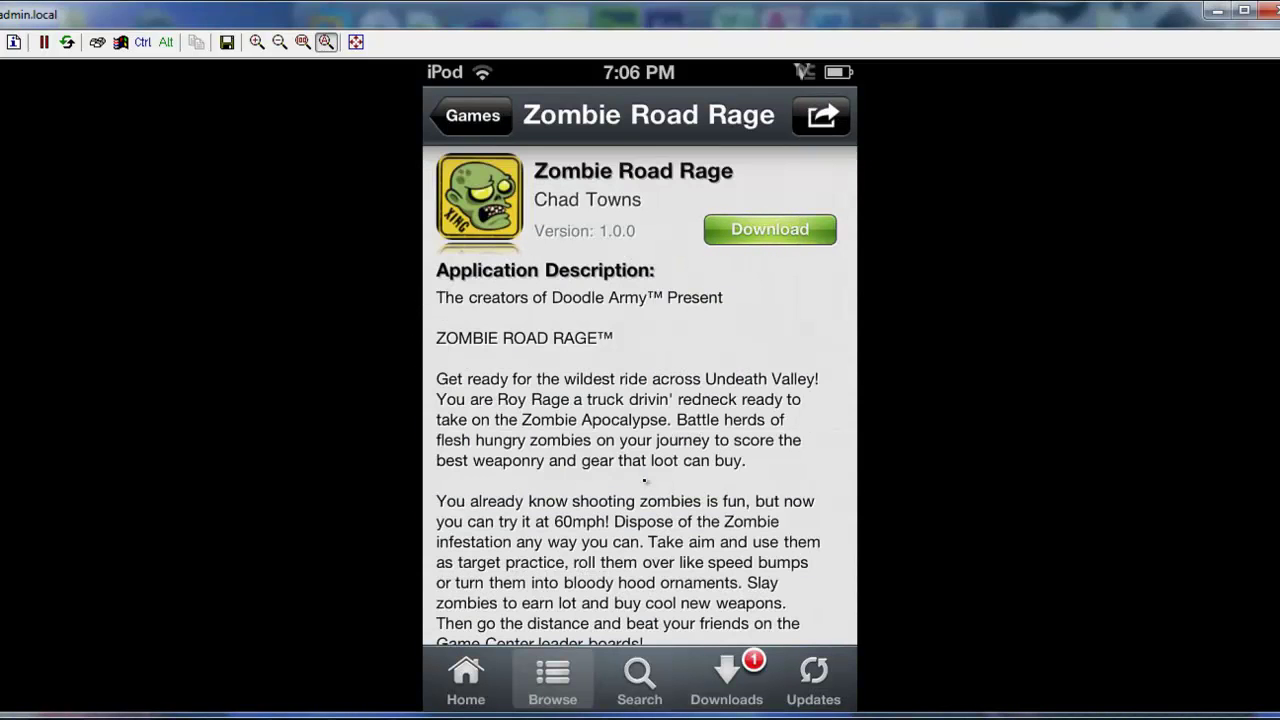
pyautogui.click(724, 680)
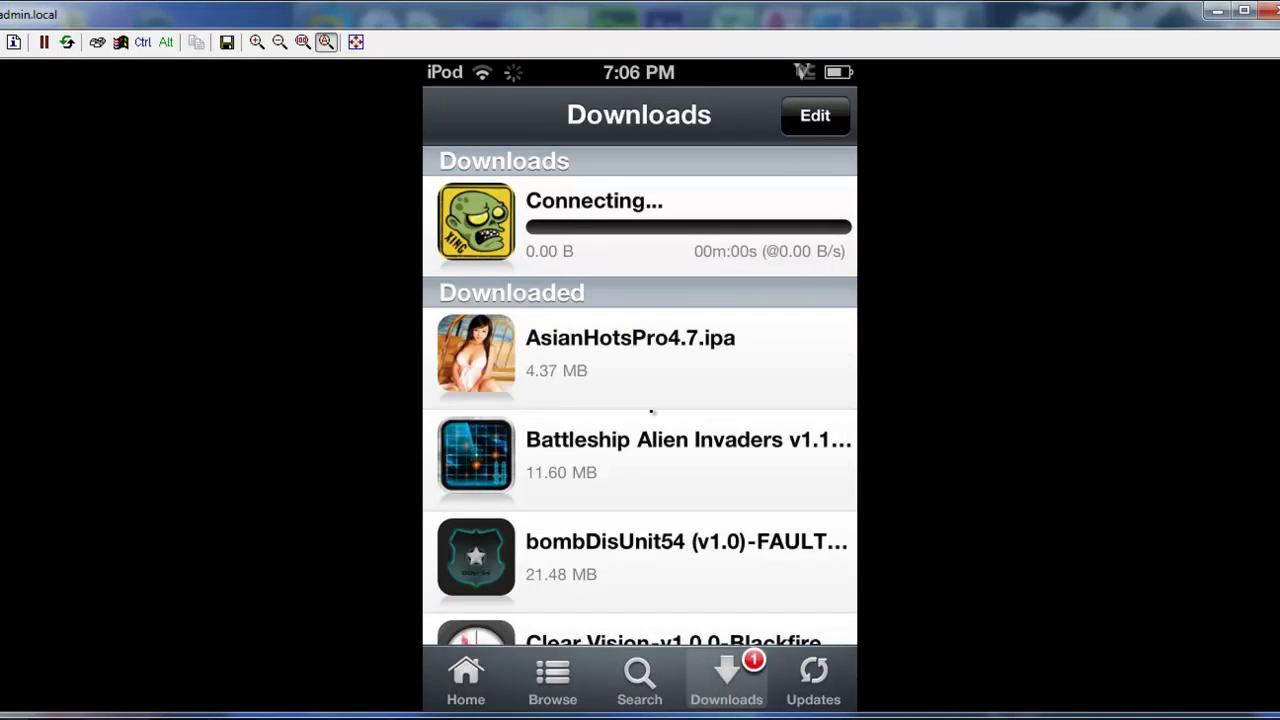
# - Delete all previously downloaded packages, from AsianHotsPro4.7.ipa through LanScan-v2.03-Cx1313.ipa
pyautogui.moveTo(821, 353); pyautogui.dragTo(784, 364)
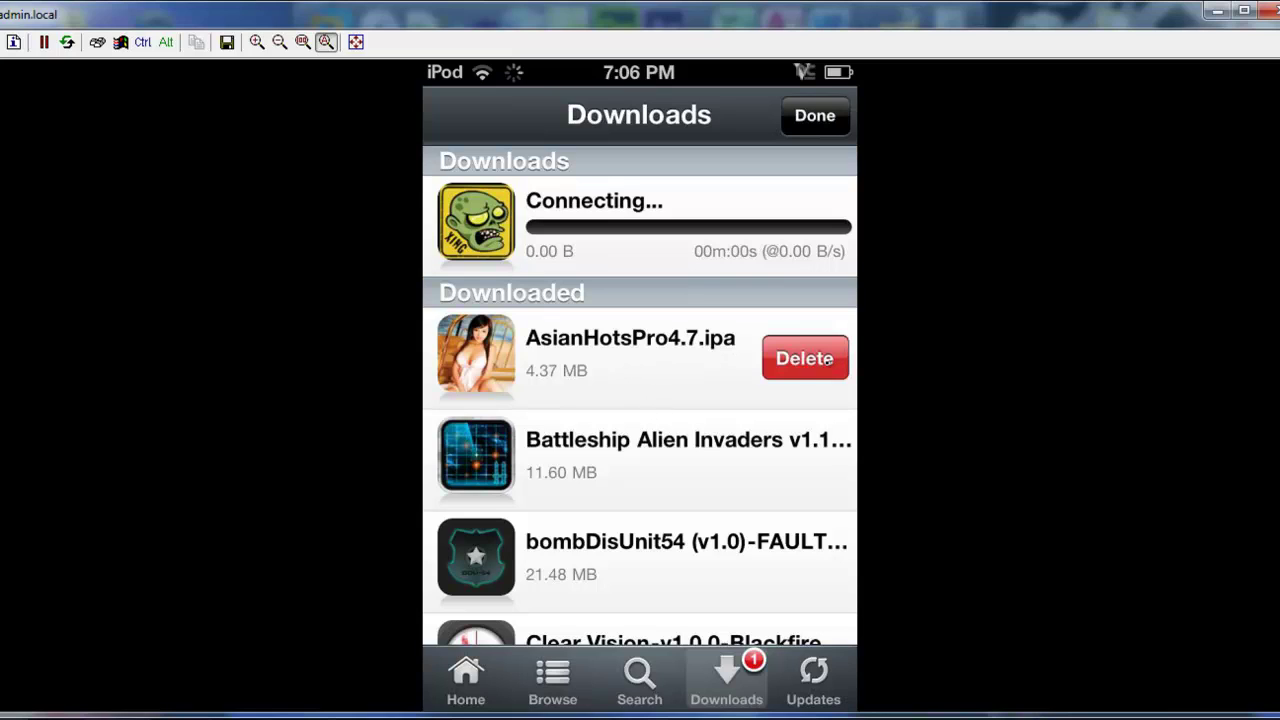
pyautogui.click(805, 358)
pyautogui.moveTo(626, 359); pyautogui.dragTo(810, 360)
pyautogui.click(805, 358)
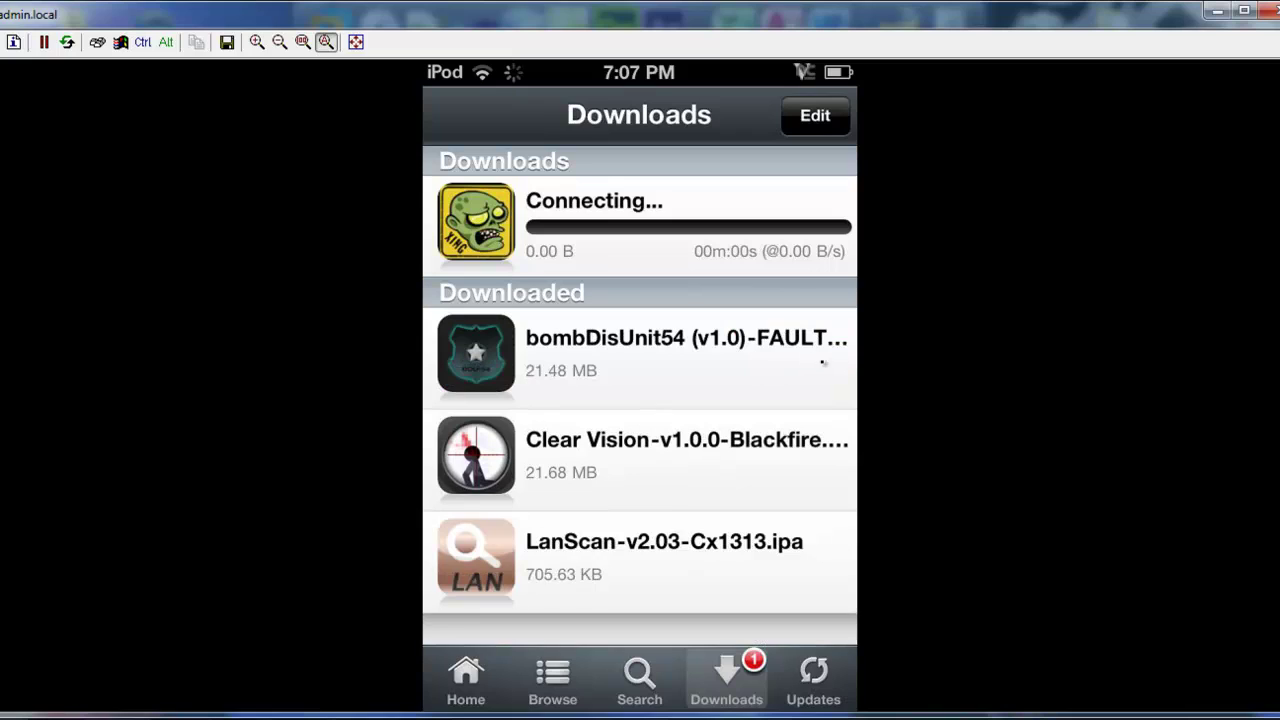
pyautogui.moveTo(609, 364); pyautogui.dragTo(680, 362)
pyautogui.click(815, 356)
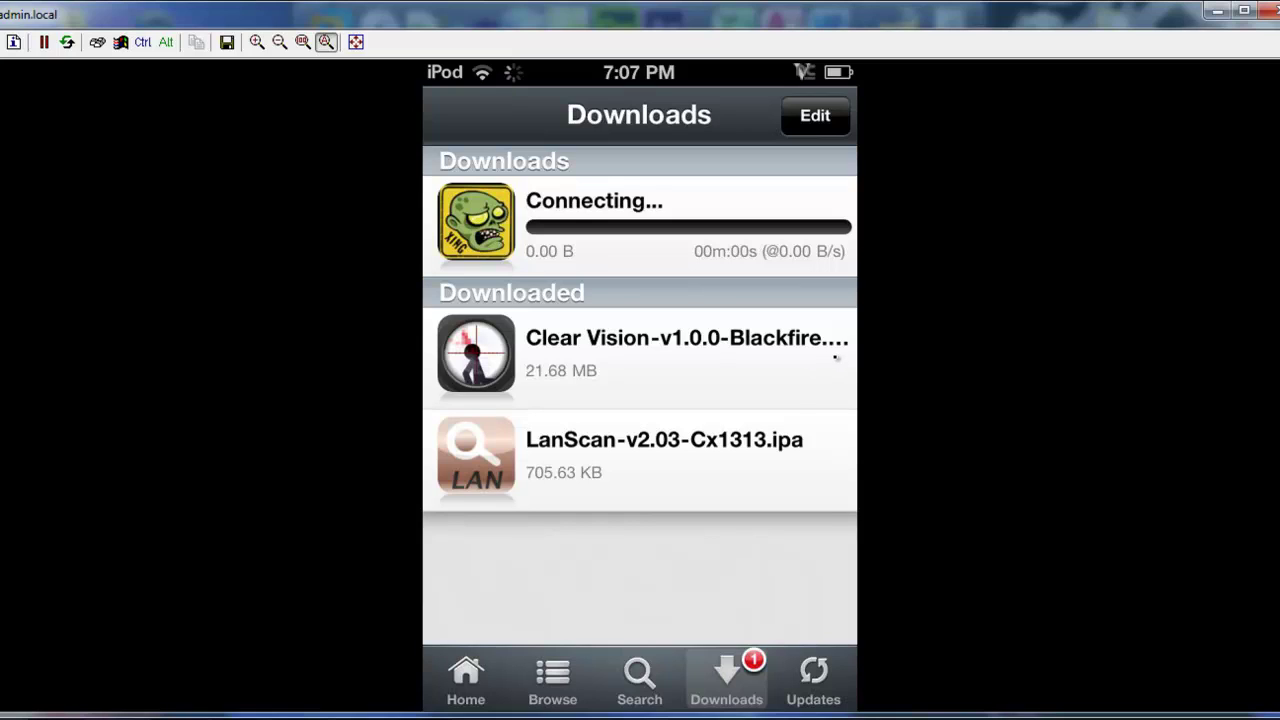
pyautogui.moveTo(833, 358); pyautogui.dragTo(739, 356)
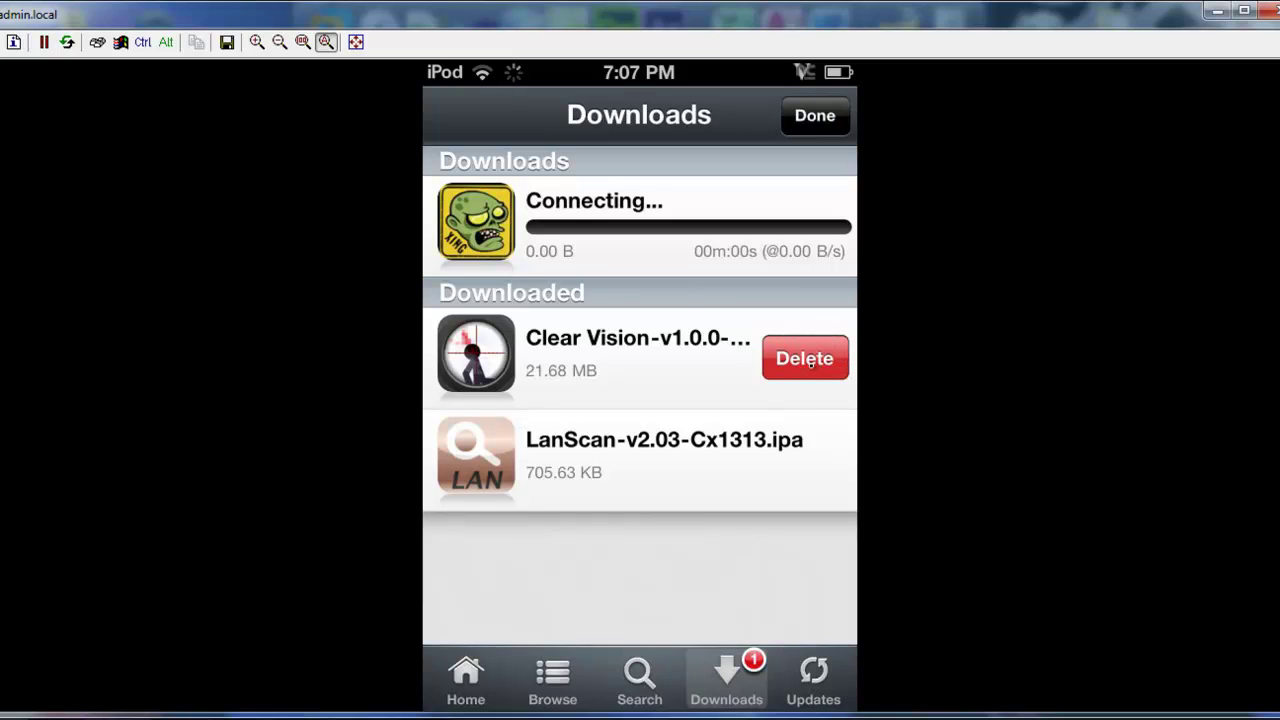
pyautogui.click(812, 370)
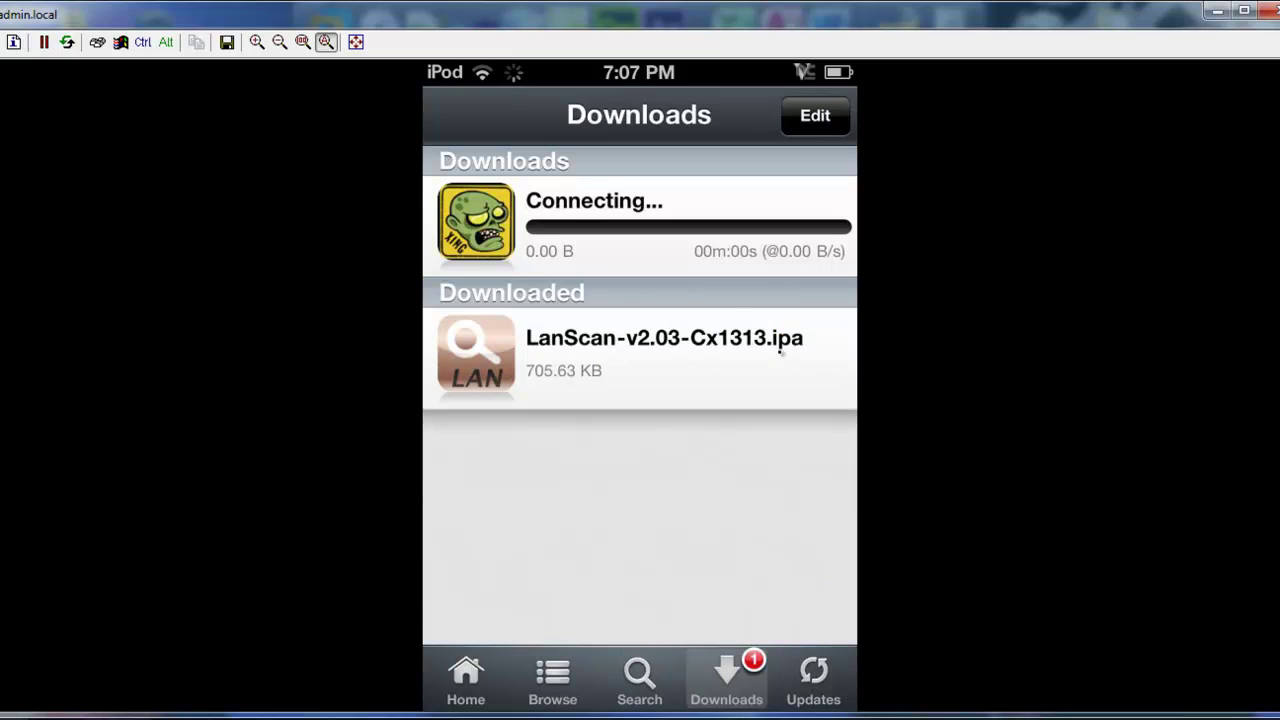
pyautogui.moveTo(805, 356); pyautogui.dragTo(826, 370)
pyautogui.click(826, 368)
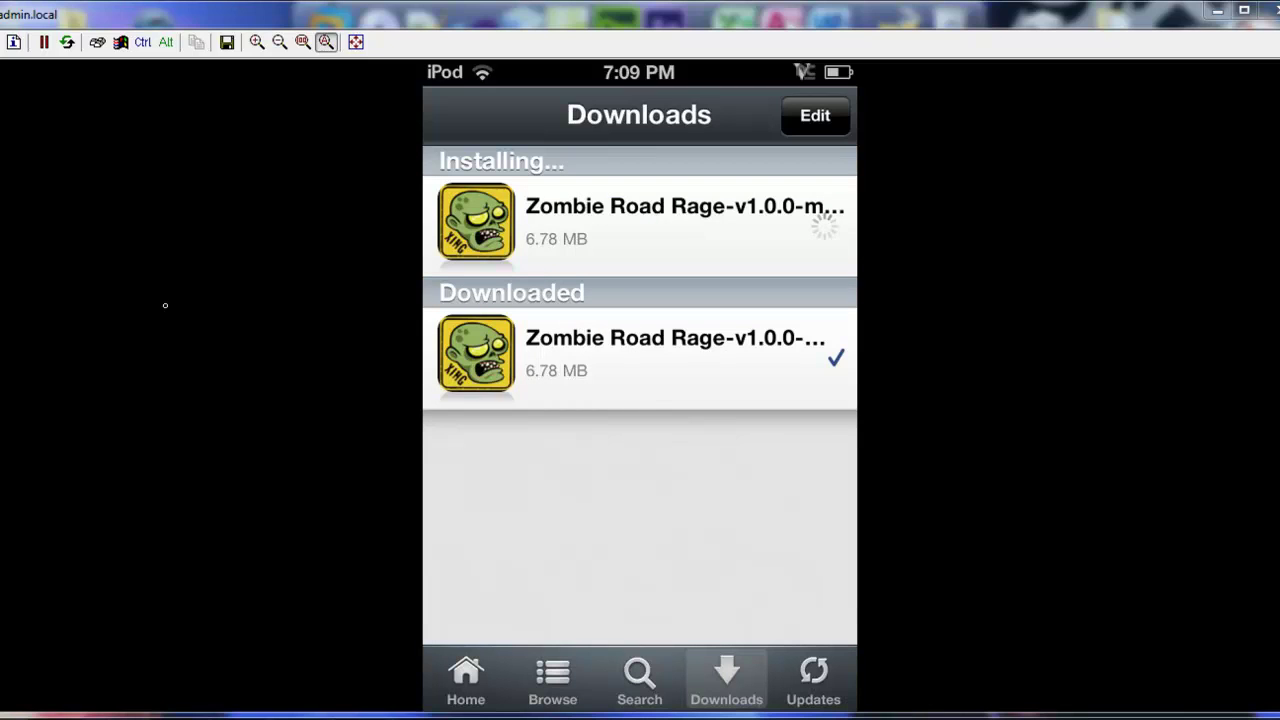
# - View the Installous settings, including the automatic install and delete options, and close them
pyautogui.click(463, 699)
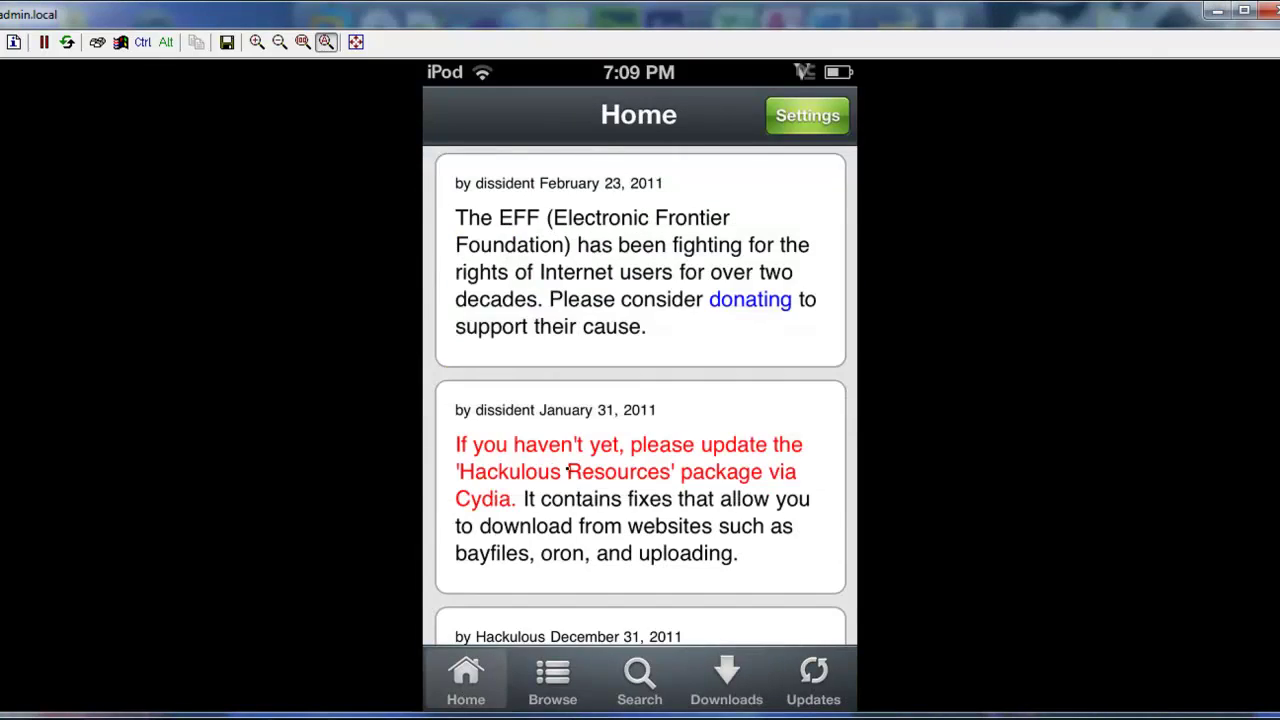
pyautogui.click(796, 124)
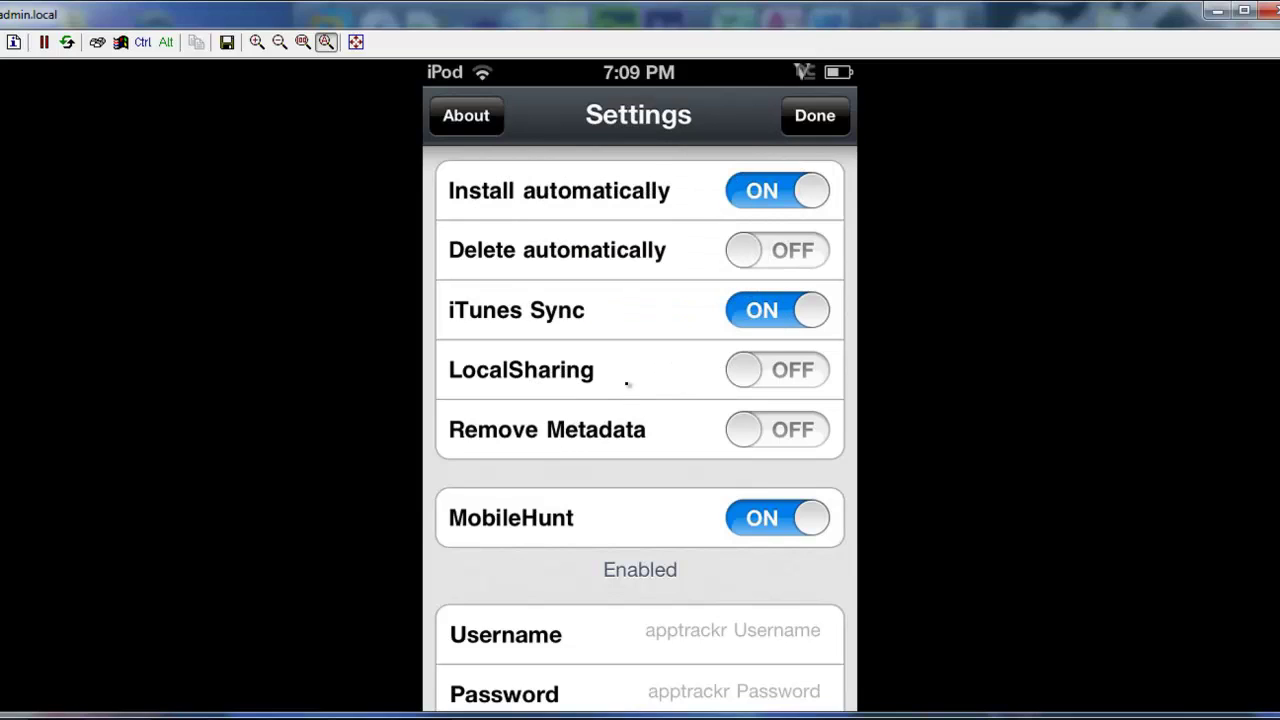
pyautogui.click(812, 116)
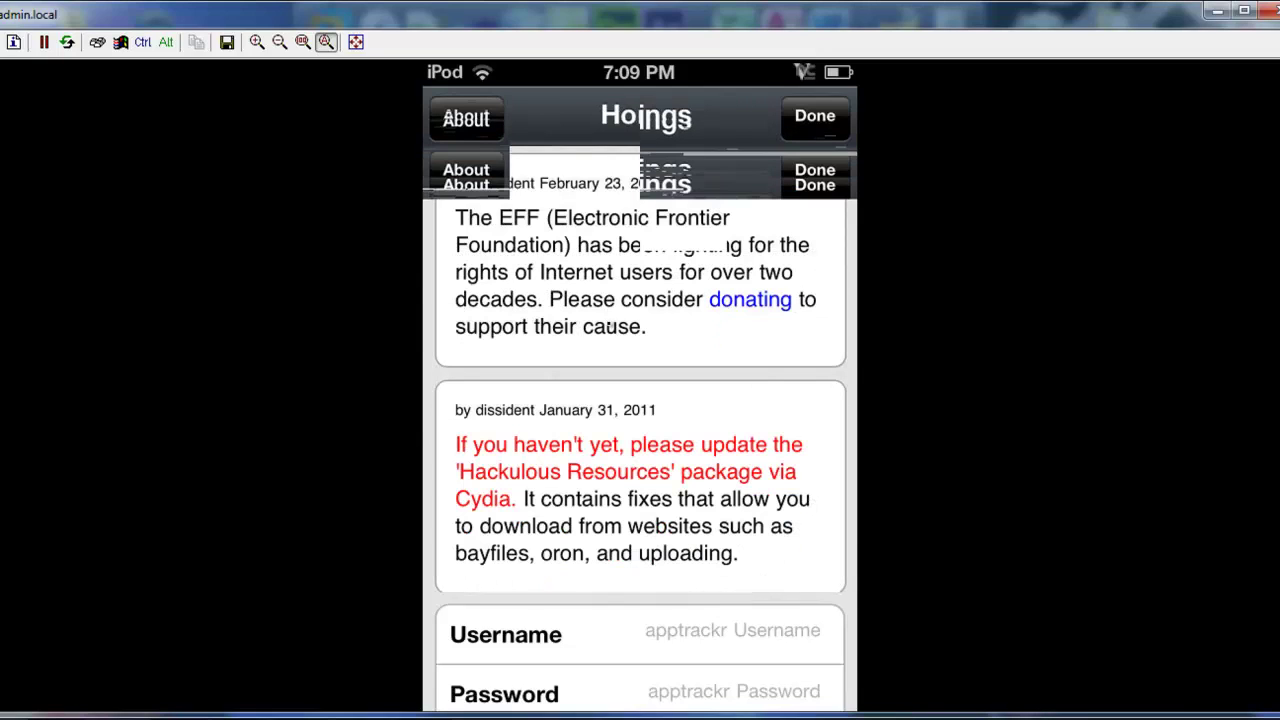
# - Return to the home screen and launch the Road Rage game
pyautogui.rightClick(608, 326)
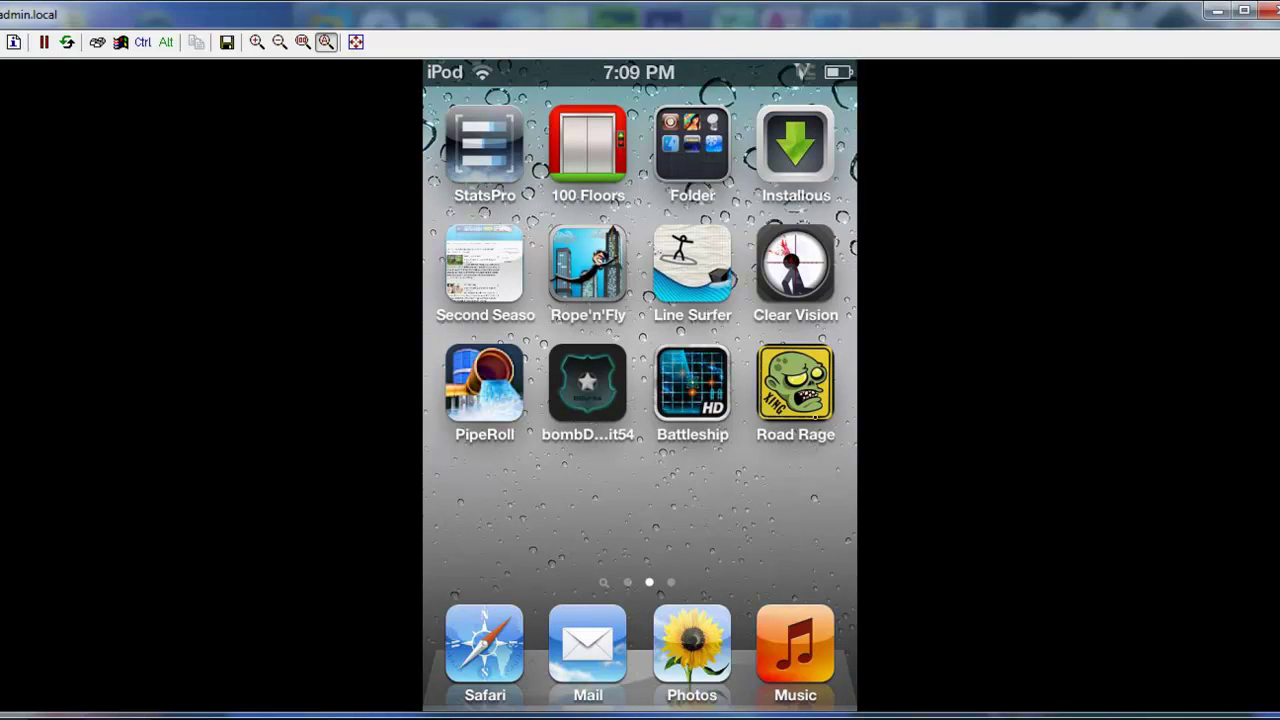
pyautogui.click(794, 410)
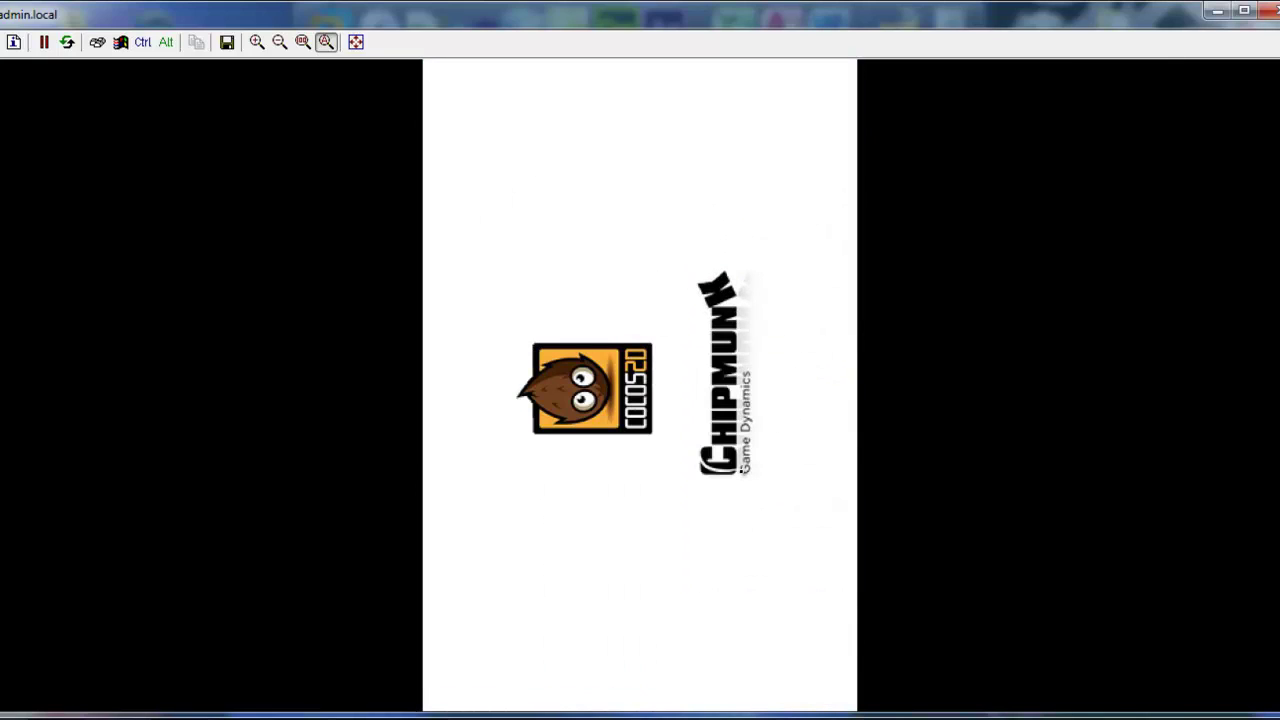